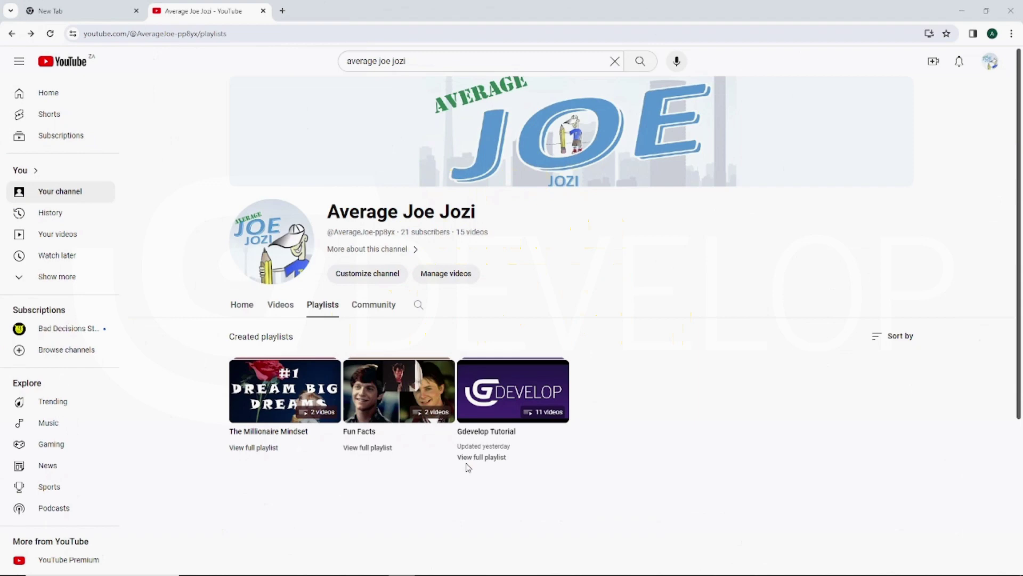
Open the full Gdevelop Tutorial playlist and look through its list of videos.
click(471, 458)
scroll(460, 221, down, 3)
scroll(460, 213, up, 3)
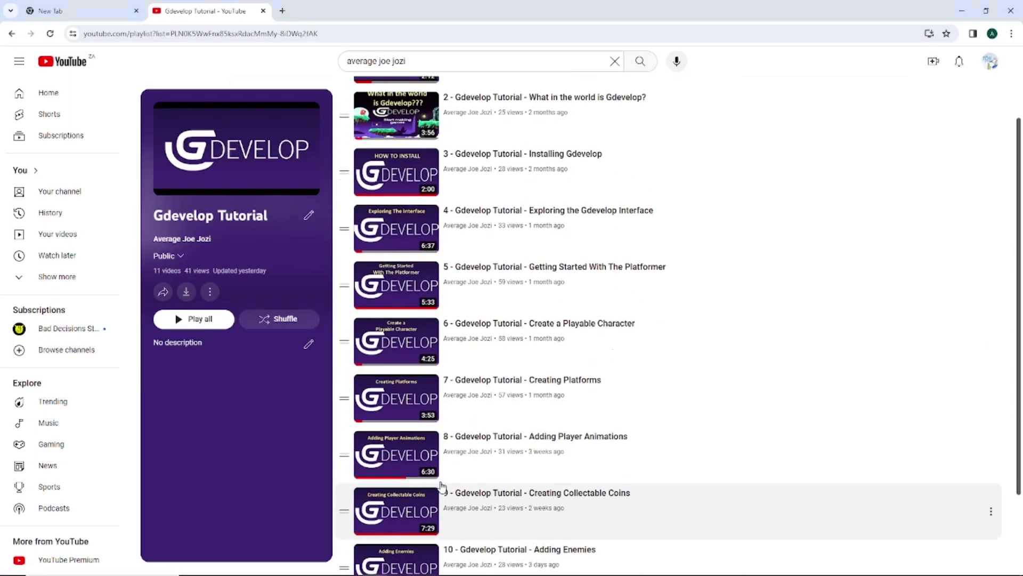
scroll(459, 458, down, 3)
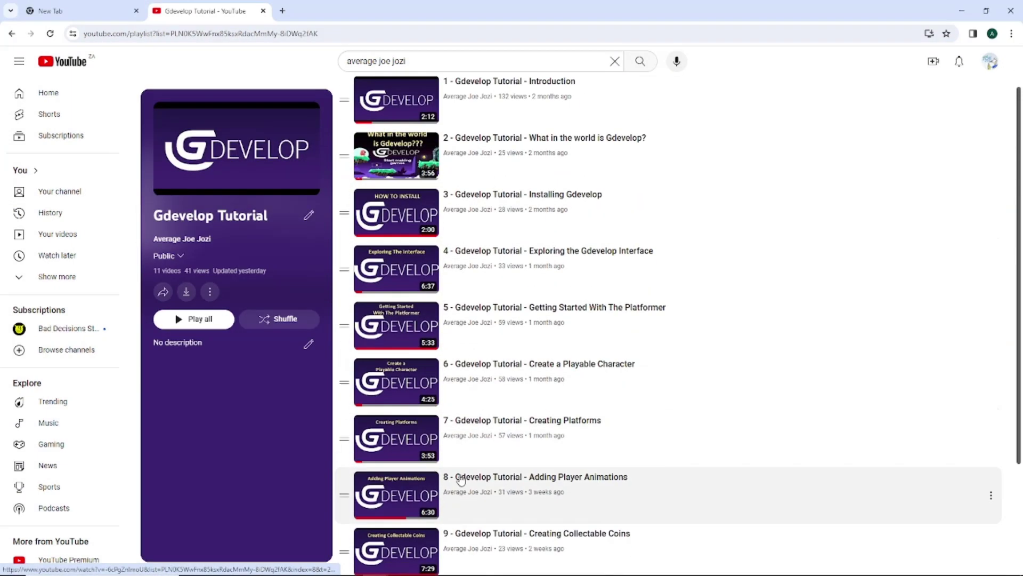
click(463, 428)
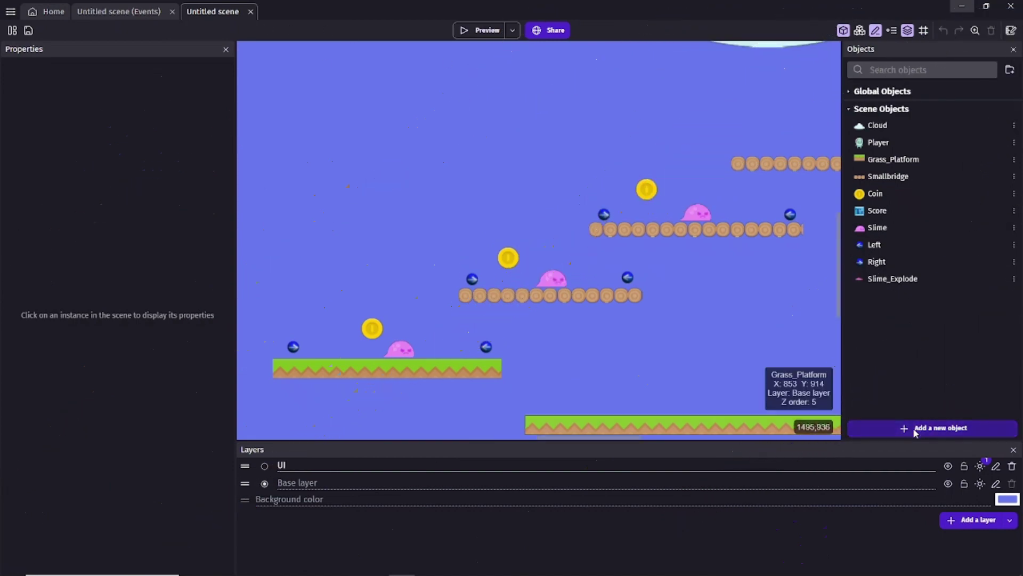
Switch to GDevelop and create a new sprite object named Checkpoint_ in the scene.
click(913, 428)
click(269, 152)
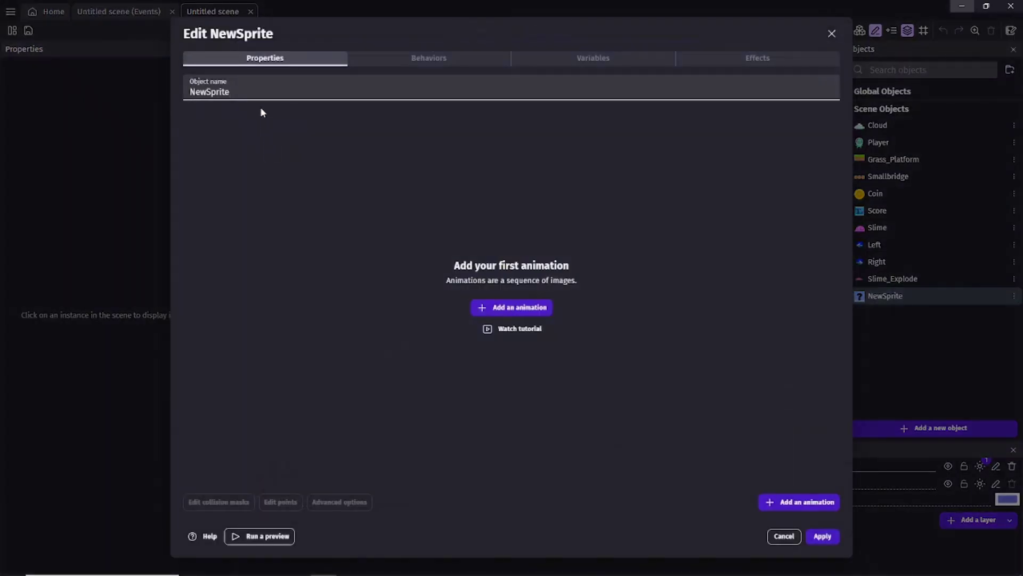
key(ctrl+a)
text(Checkpoint_)
Add an animation to the Checkpoint_ object using the bush image file as its sprite.
click(789, 501)
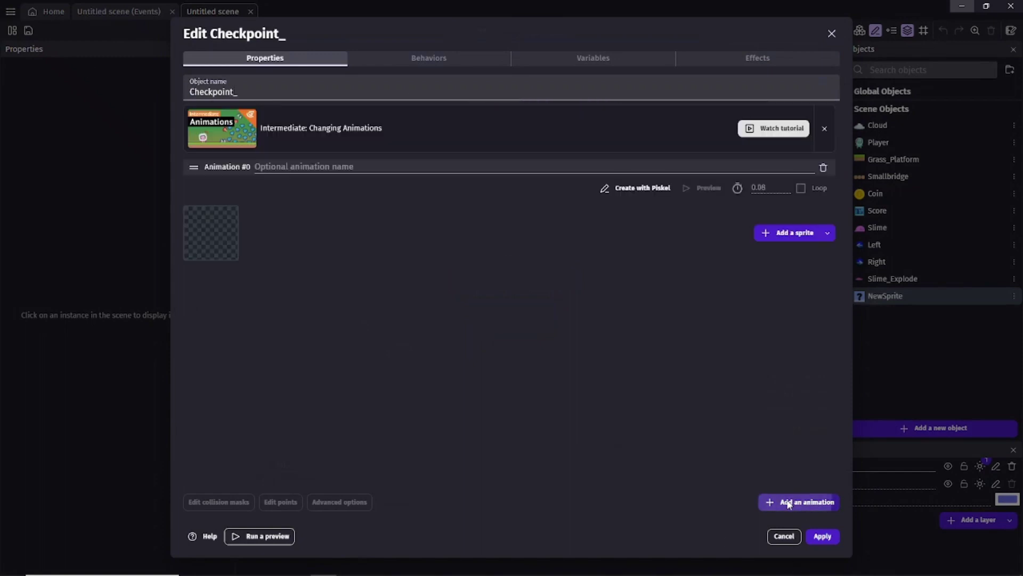
click(789, 232)
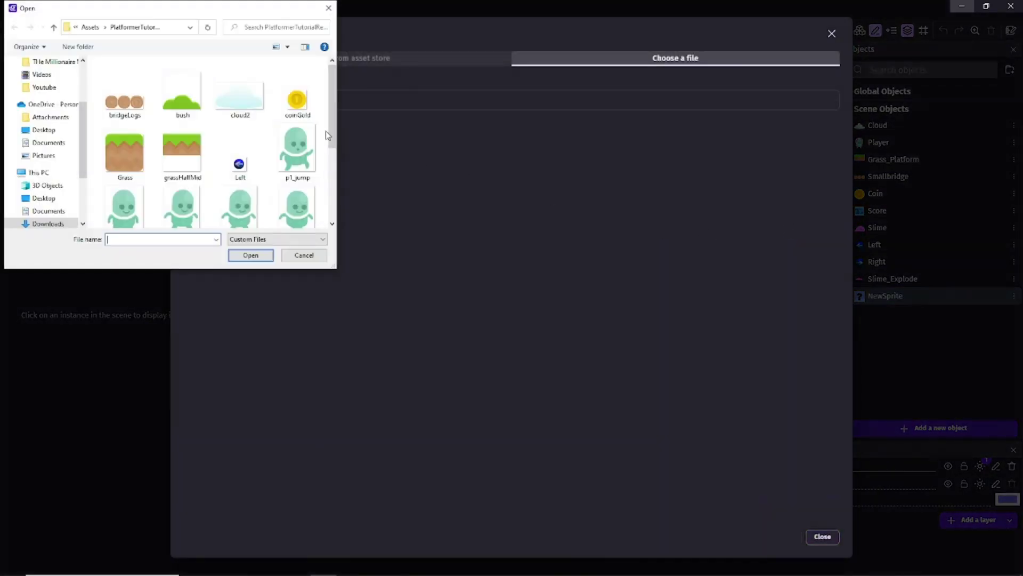
double_click(172, 104)
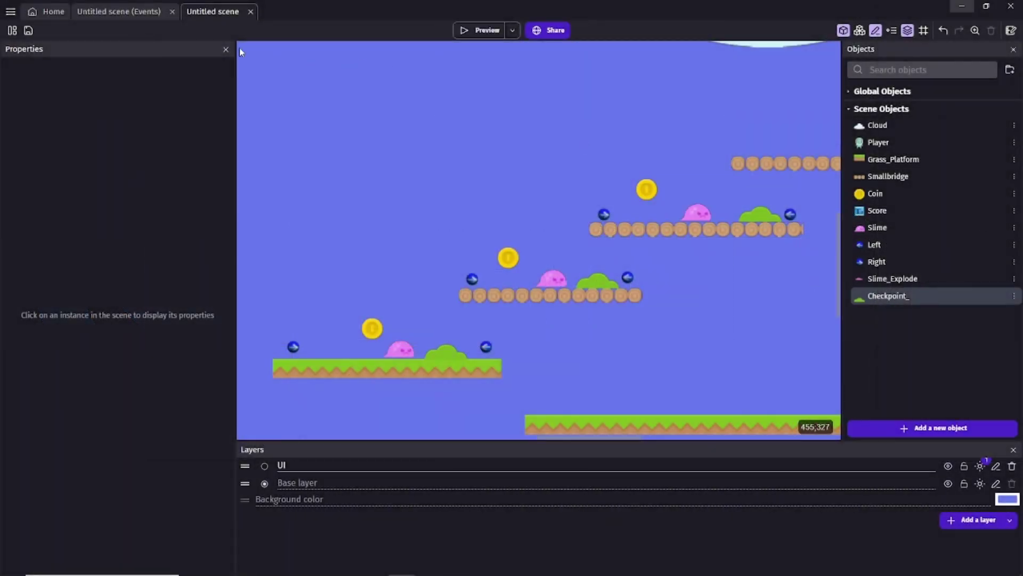
In the scene's events, give the last event a condition that Player is in collision with Checkpoint_.
click(137, 13)
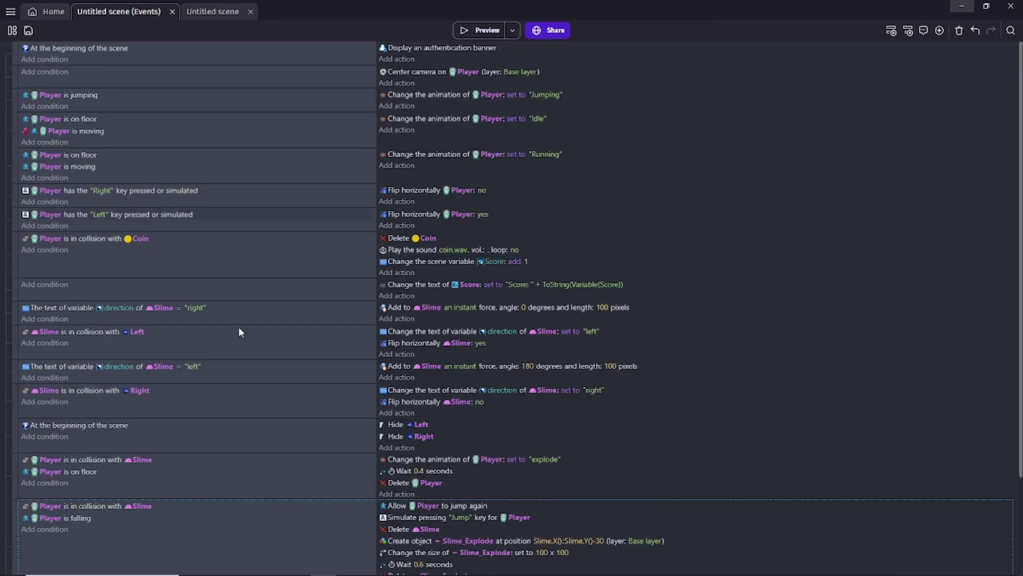
scroll(238, 326, down, 5)
click(52, 483)
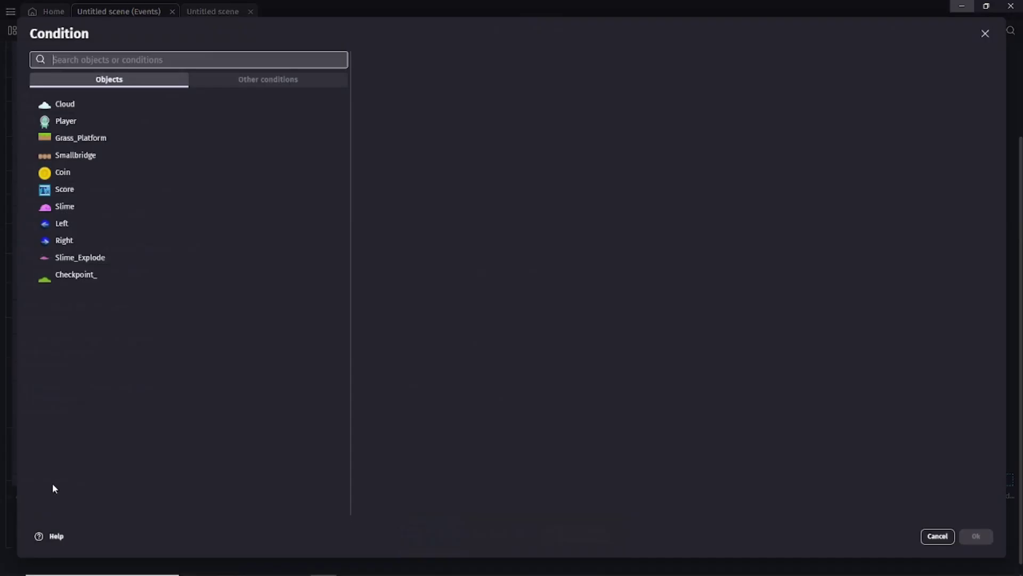
click(69, 121)
scroll(471, 360, down, 10)
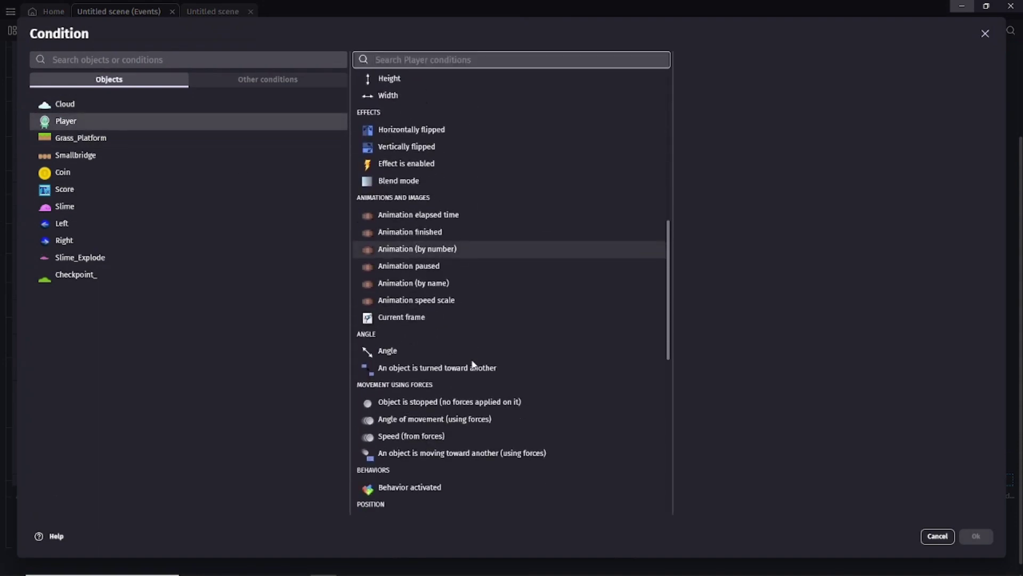
scroll(468, 364, down, 3)
click(462, 214)
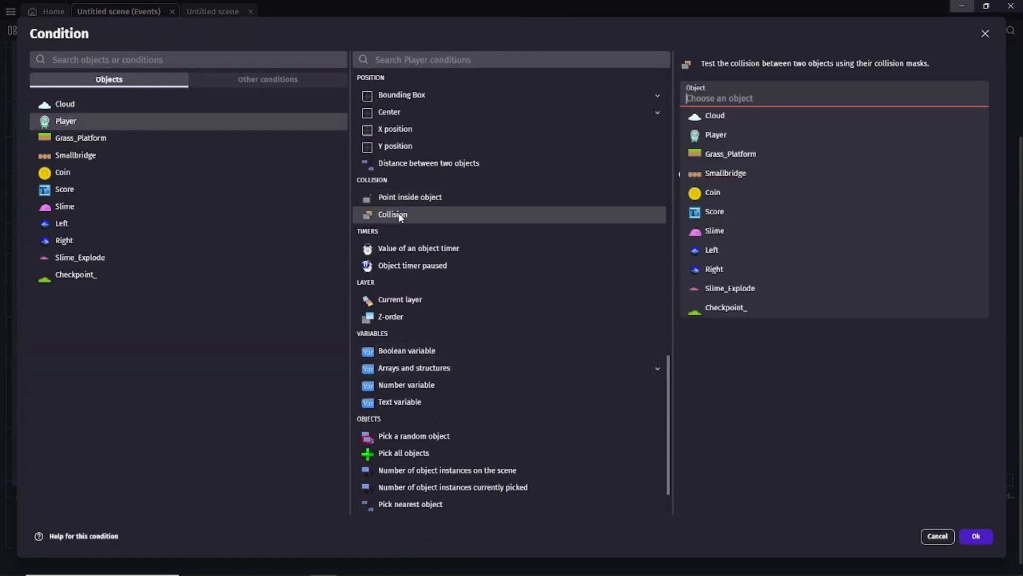
click(721, 308)
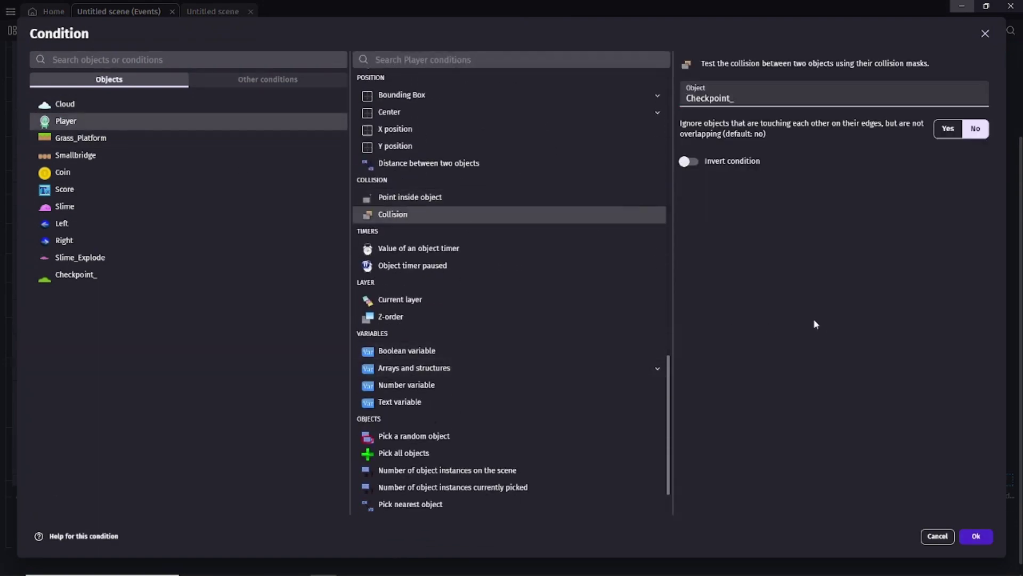
click(977, 536)
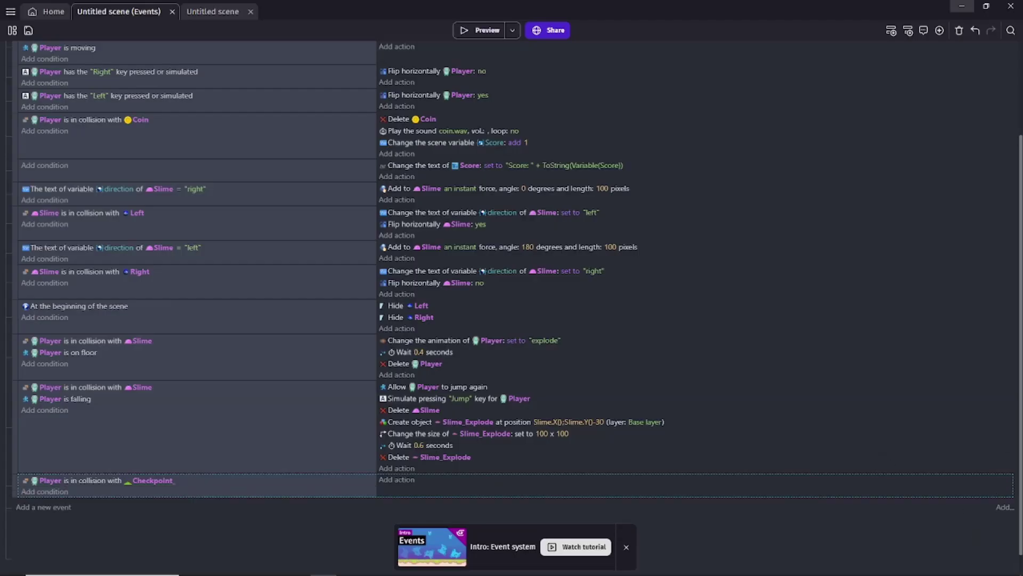
Add an action to the checkpoint collision event that sets the scene number variable CheckpointX to Checkpoint.X().
scroll(410, 429, down, 1)
click(397, 454)
text(chan)
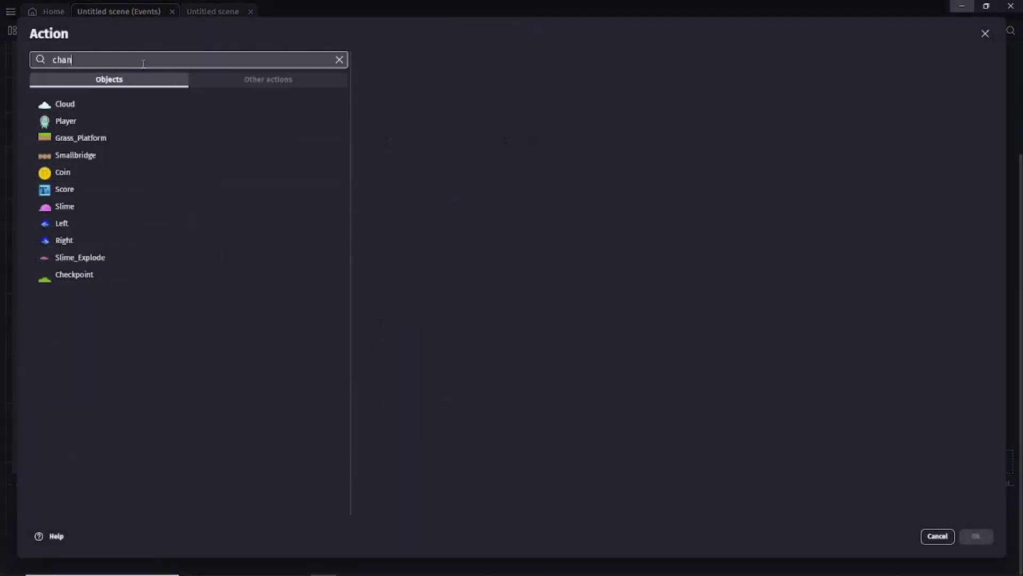
text(ge scene varia)
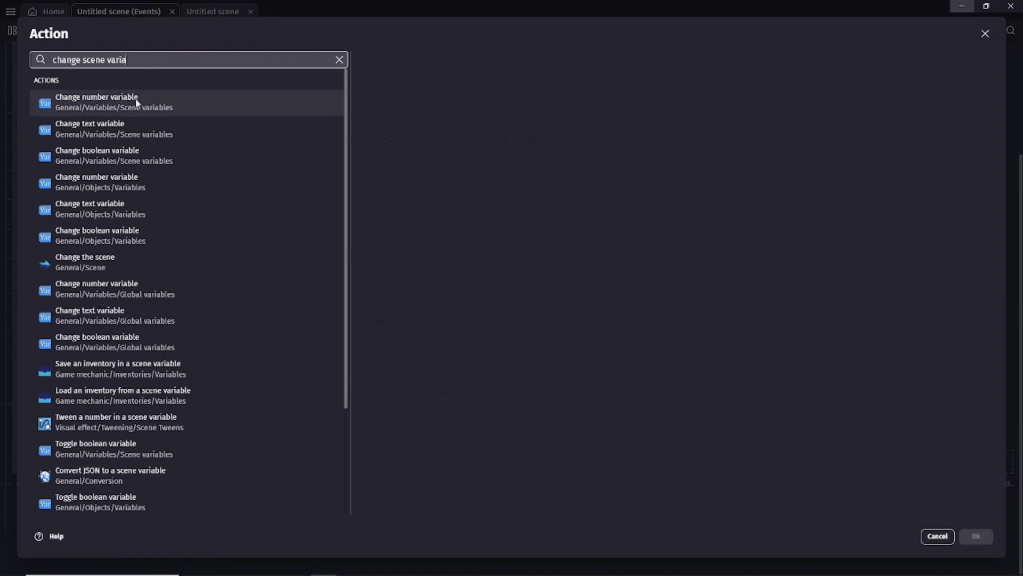
click(137, 103)
click(406, 99)
text(CheckpointX)
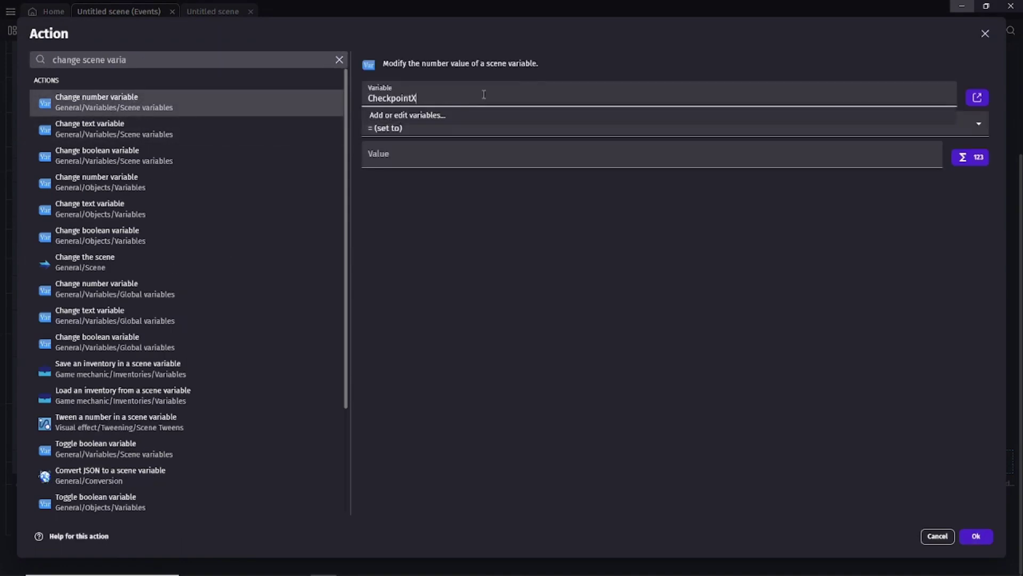
click(404, 163)
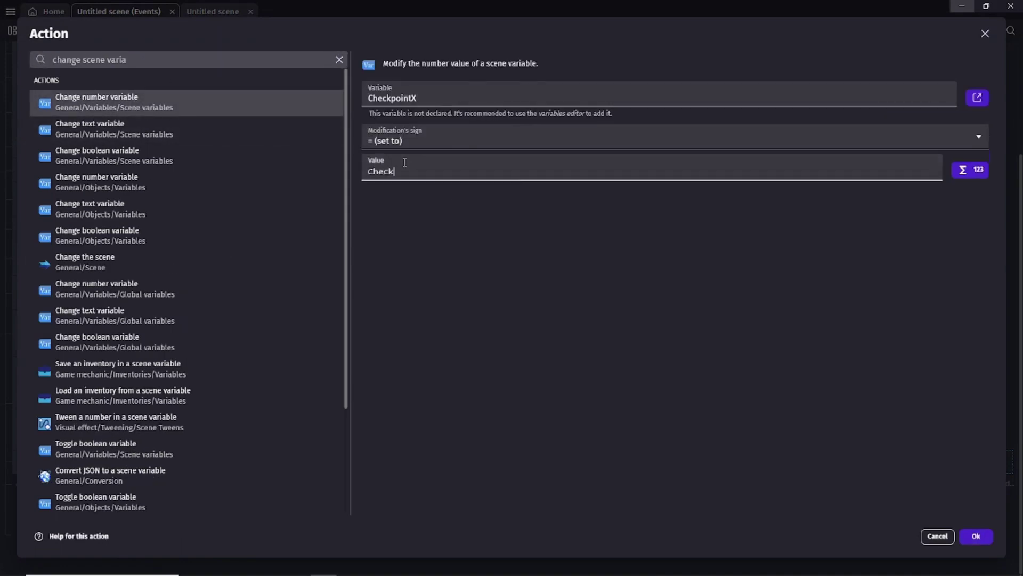
text(Checkpoint.X()
click(976, 536)
Duplicate the CheckpointX action within the checkpoint event and change the copy's value to Checkpoint.Y().
right_click(404, 456)
click(404, 464)
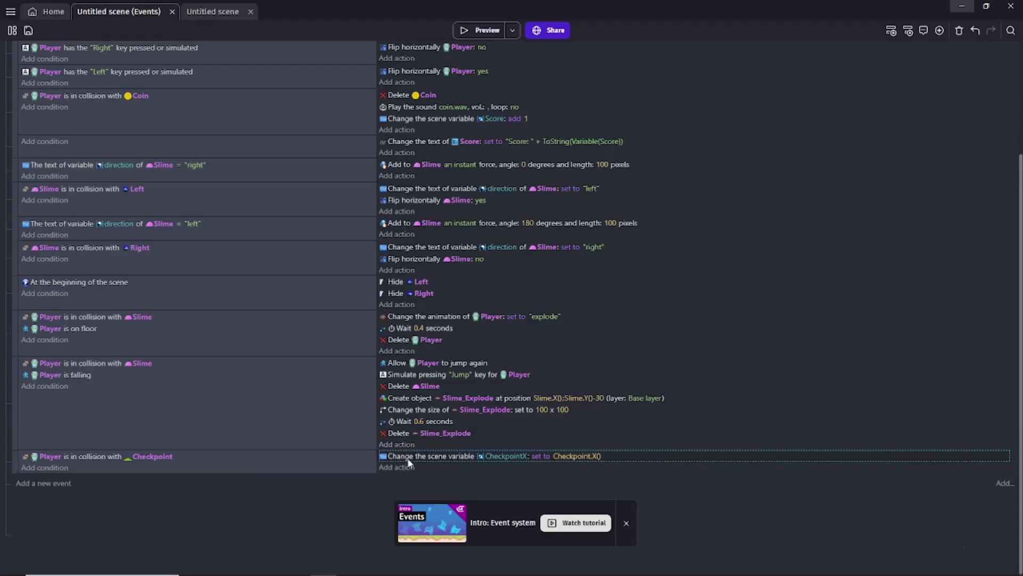
key(ctrl+v)
click(541, 468)
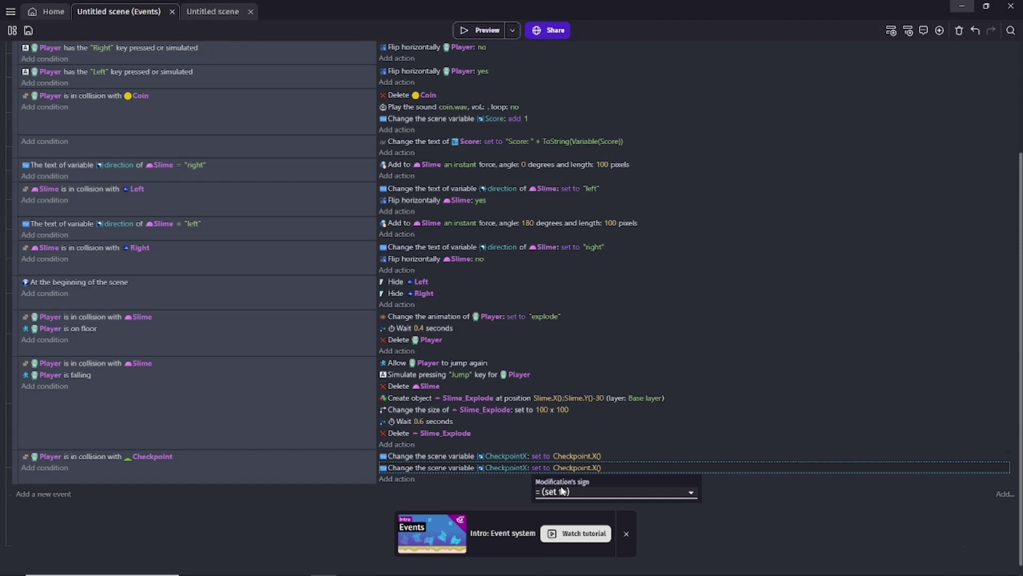
key(Delete)
text(Y)
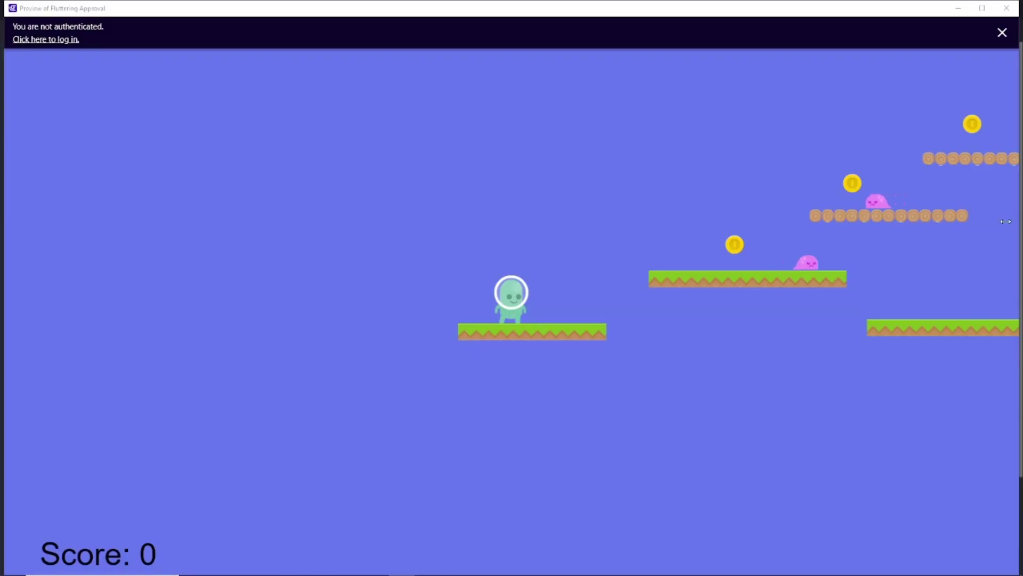
Play the game preview, moving the player right and jumping towards the slime platforms.
key(Right)
key(space)
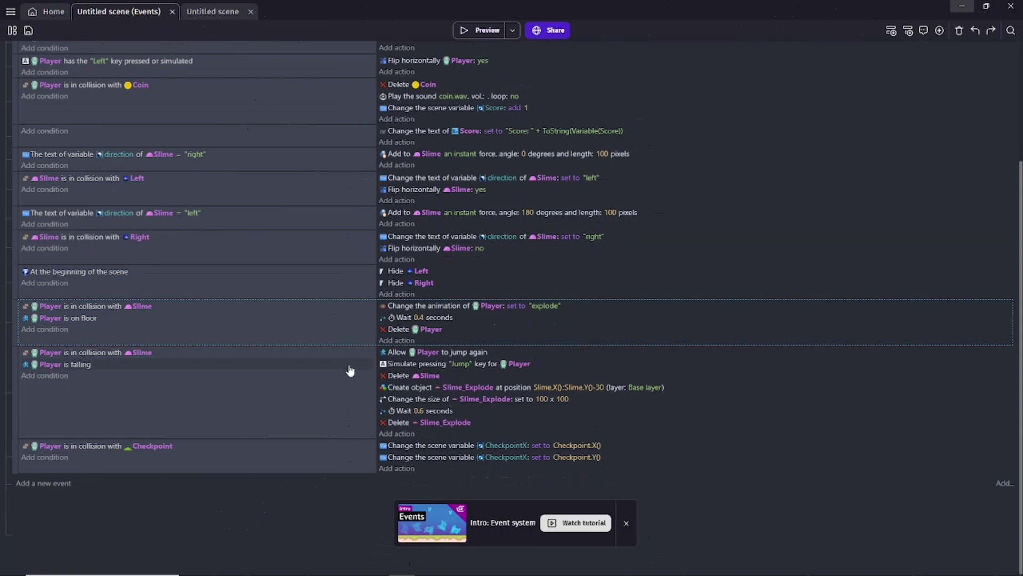
In the event for Player touching Slime on the floor, replace the Delete Player action with a Player position action.
right_click(405, 334)
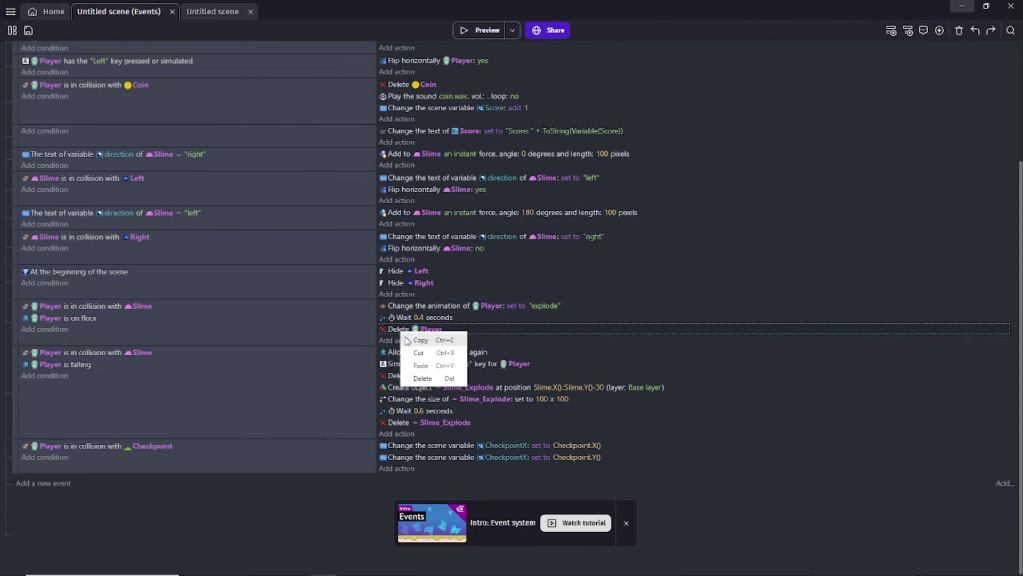
click(422, 379)
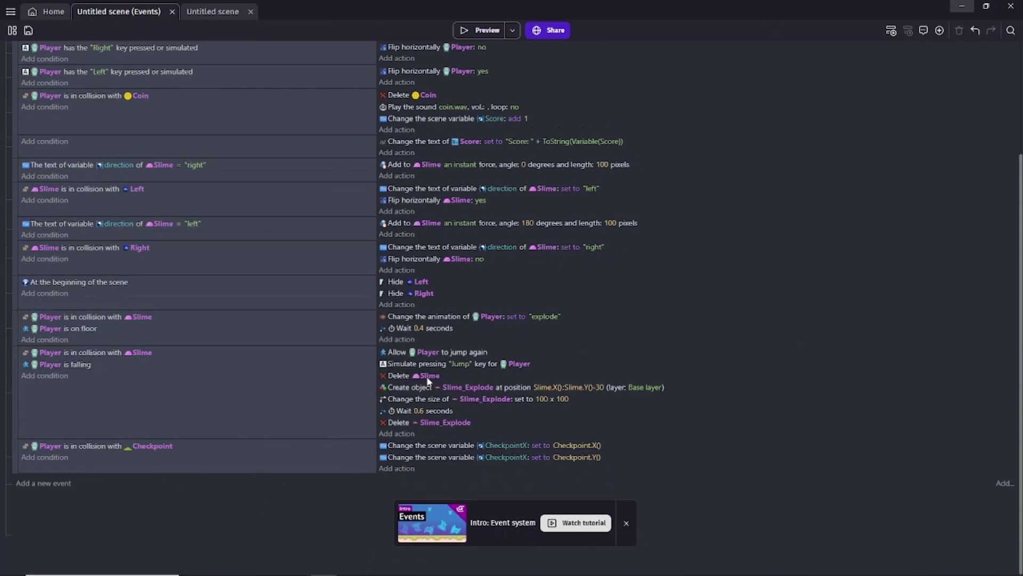
click(397, 339)
click(91, 121)
scroll(470, 349, down, 8)
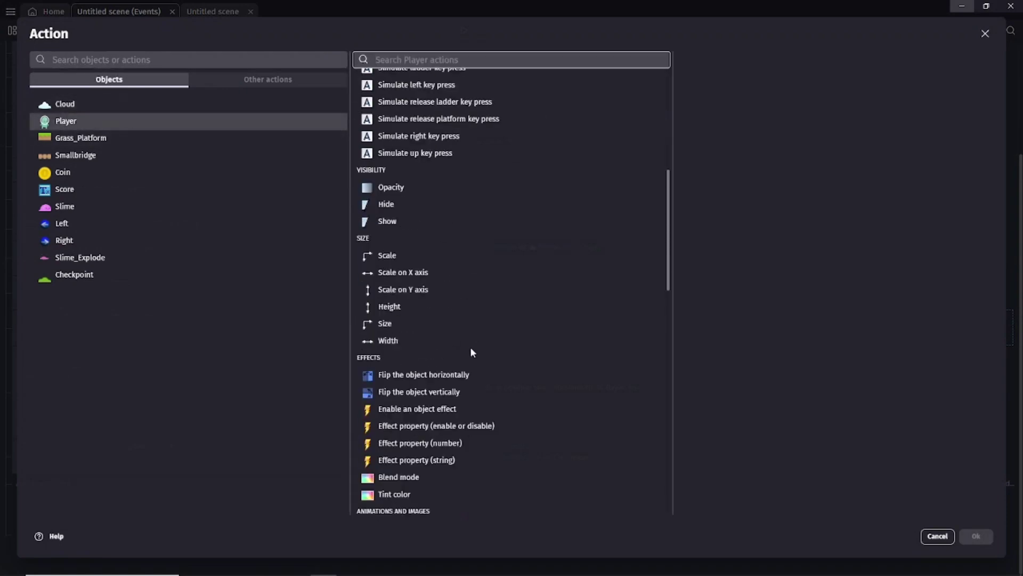
scroll(471, 347, down, 13)
click(395, 277)
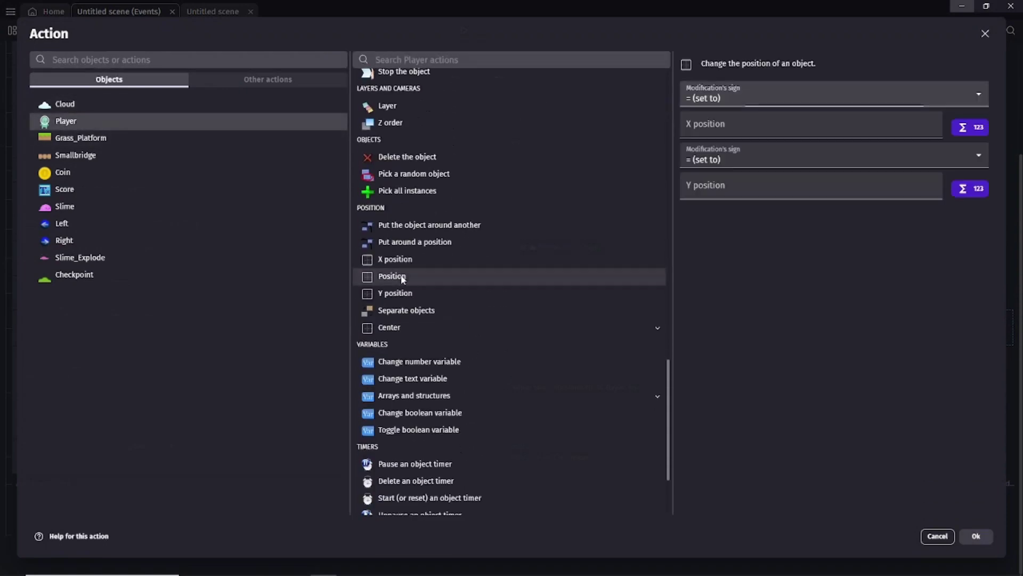
Set the Player's X position to Variable(CheckpointX) and its Y position to Variable(CheckpointY) in the action.
click(723, 126)
text(V)
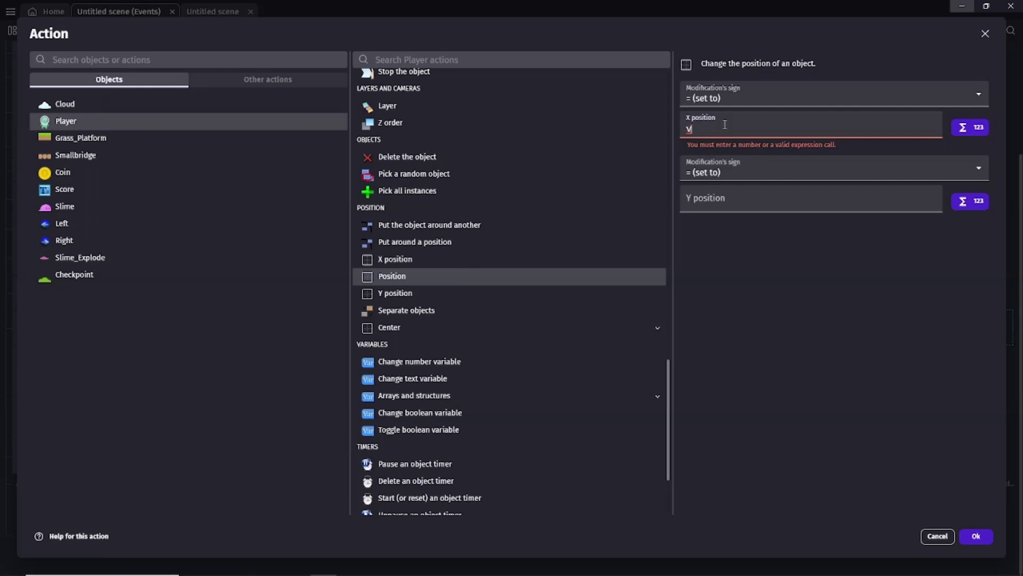
text(ariable)
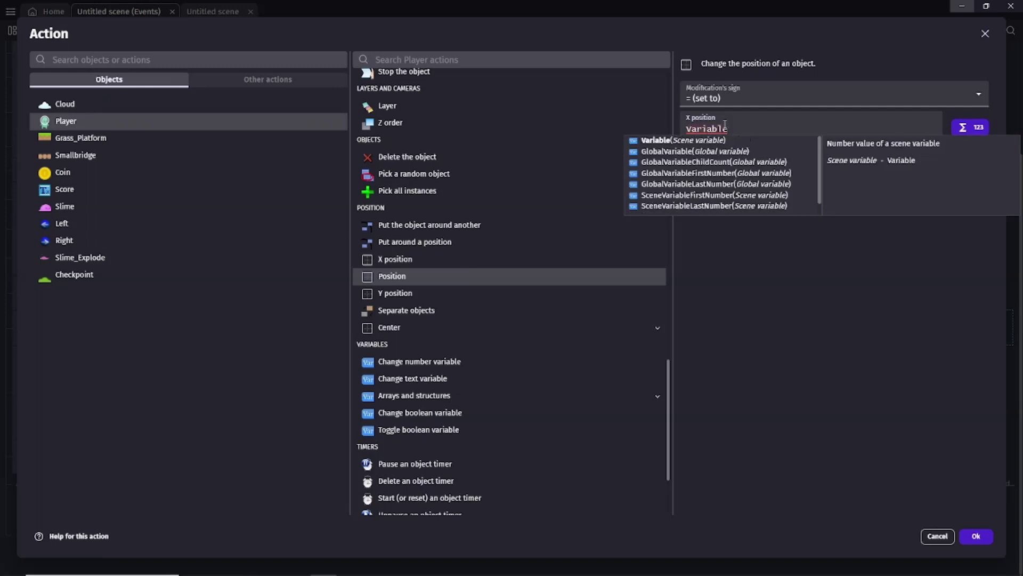
text((CheckpointX)
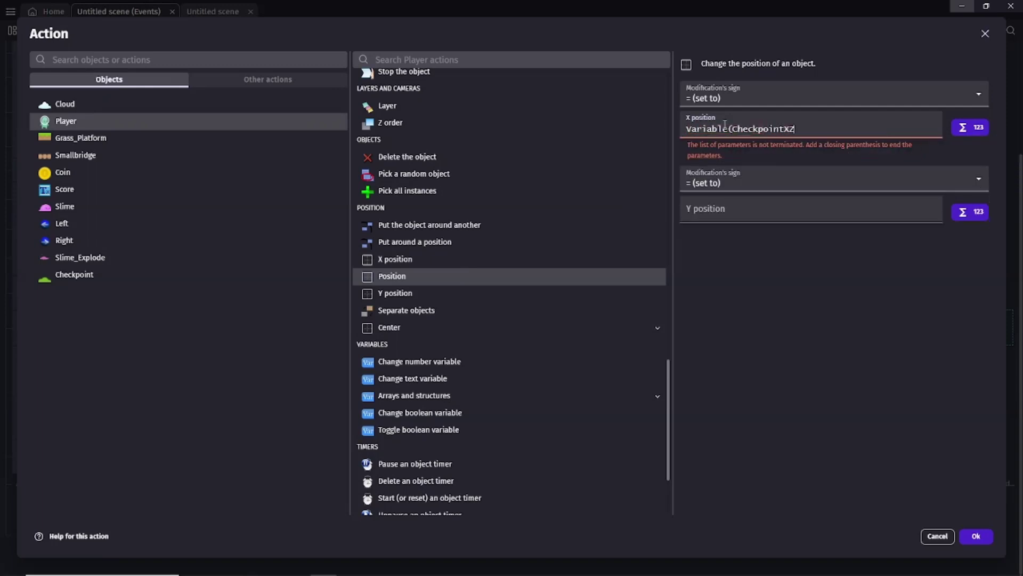
click(701, 184)
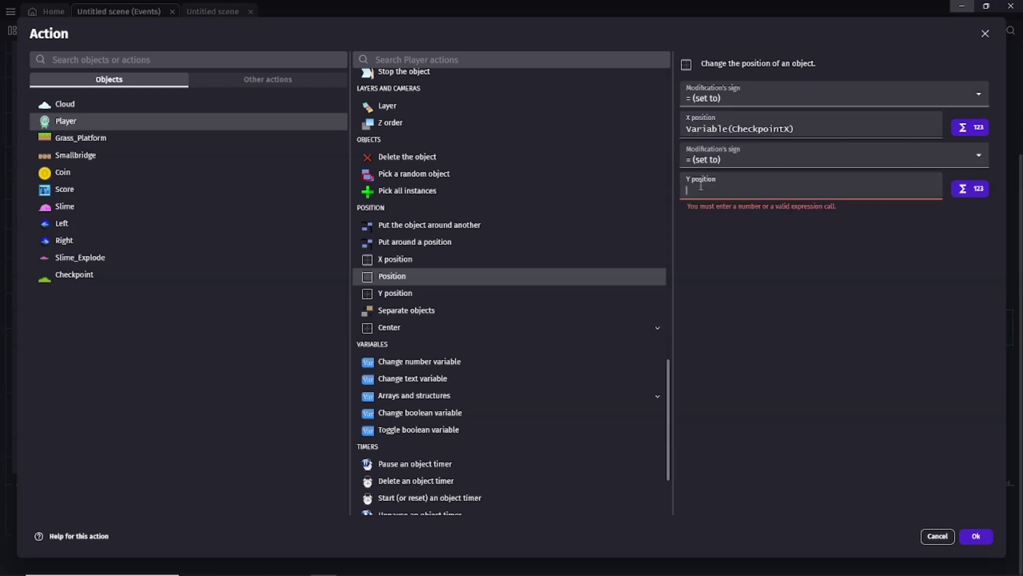
text(Variable()
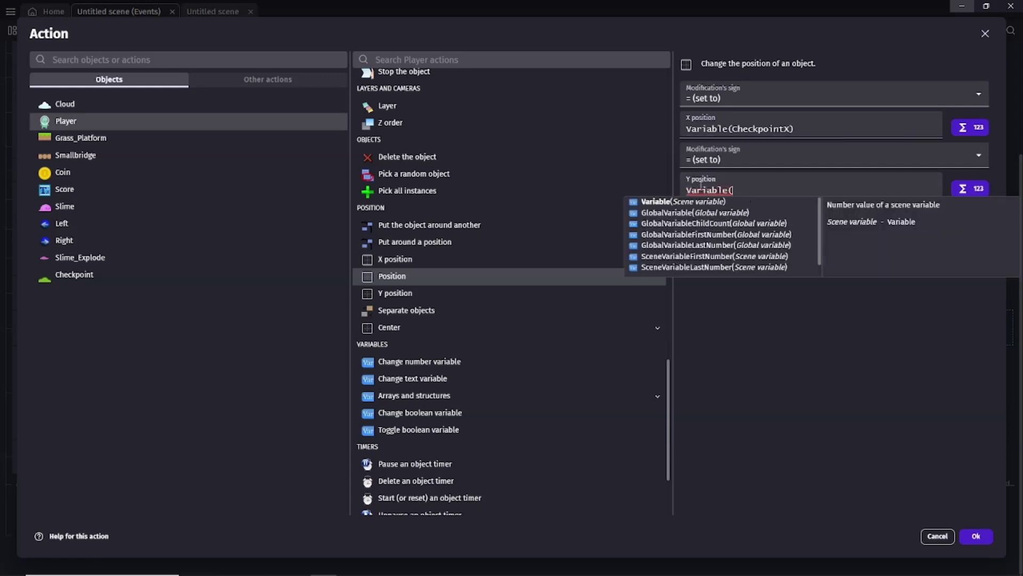
text(CheckpointY)
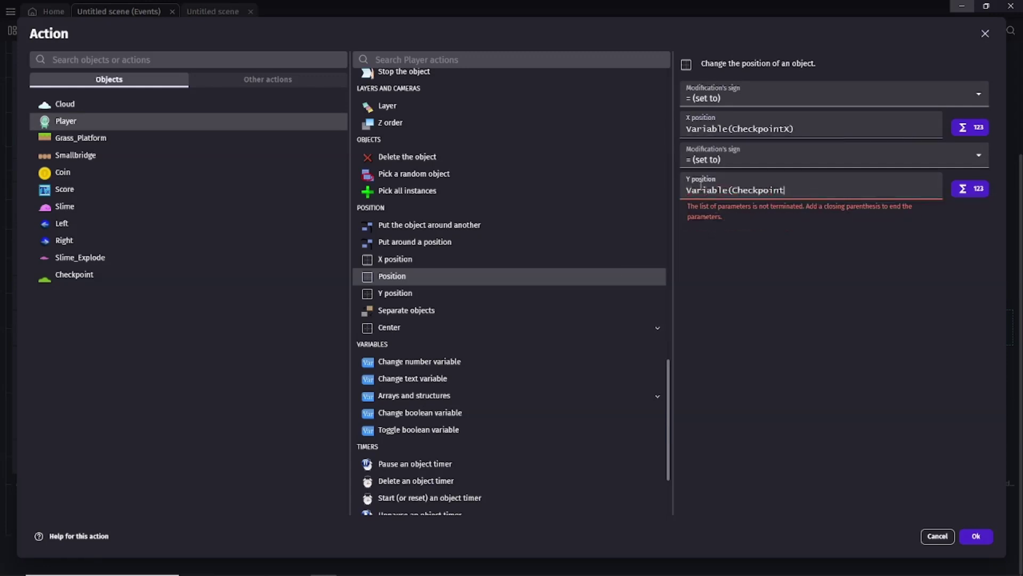
click(975, 536)
Preview the game to test the checkpoints, moving the player right and jumping, and launch the preview again from the scene.
key(F5)
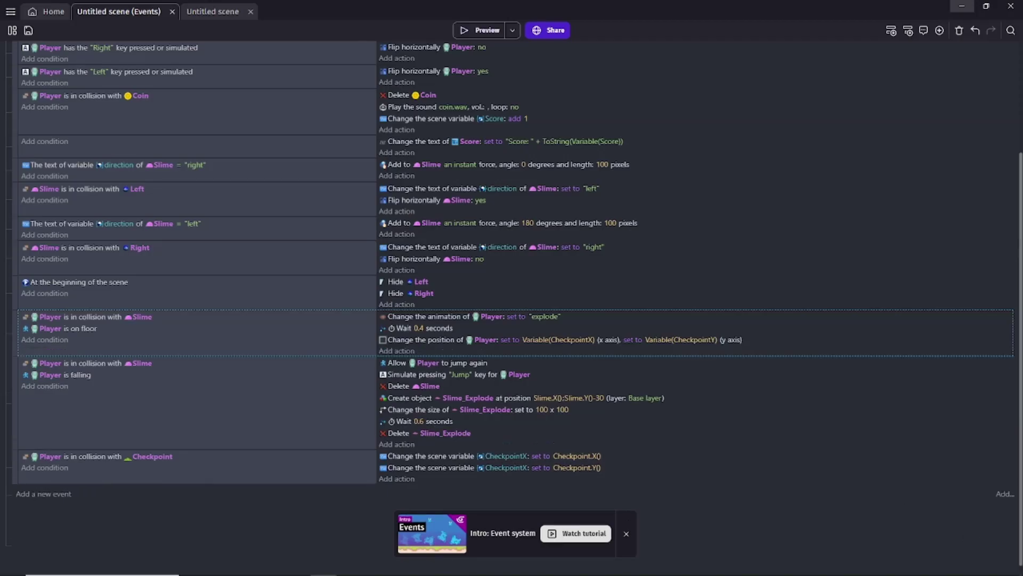
key(Right)
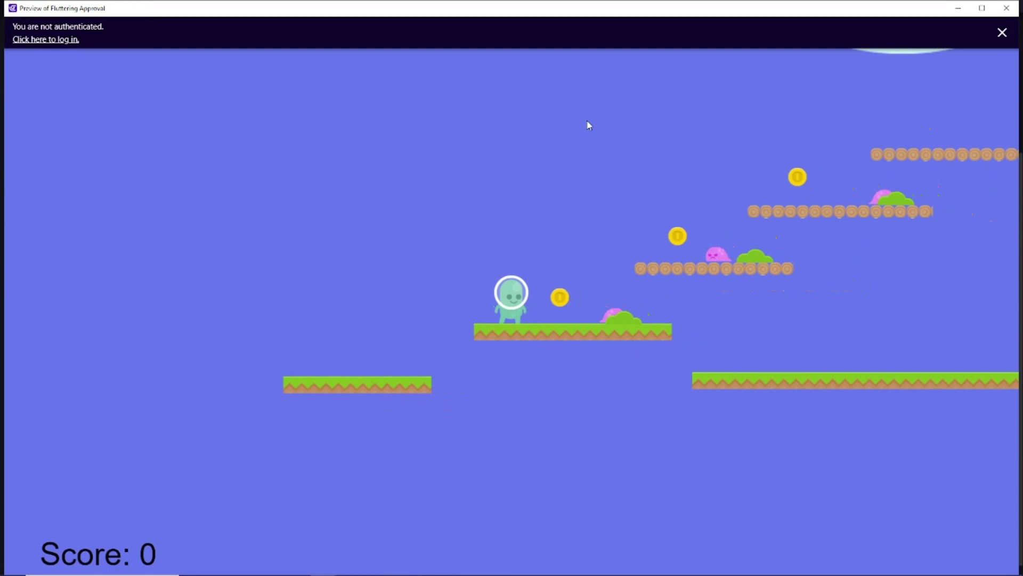
key(Right)
key(space)
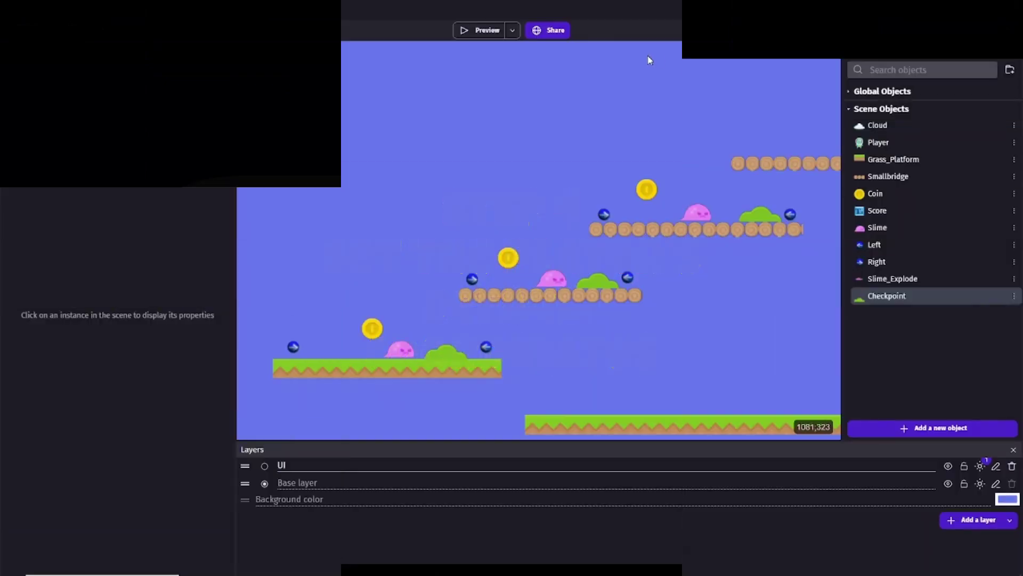
click(466, 32)
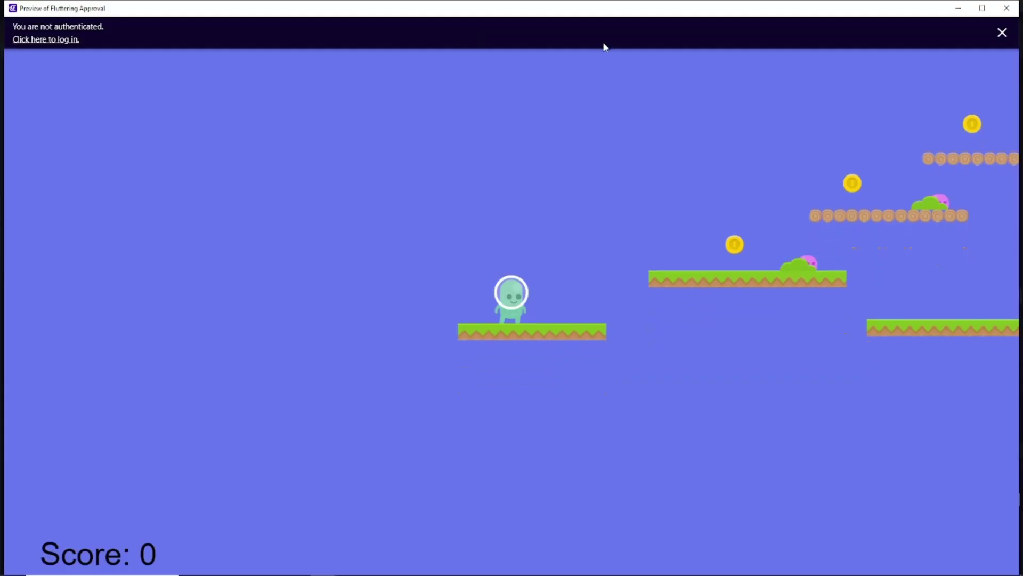
Test the checkpoints in the game preview, moving the player right and jumping, and return to the player in the scene.
key(Right)
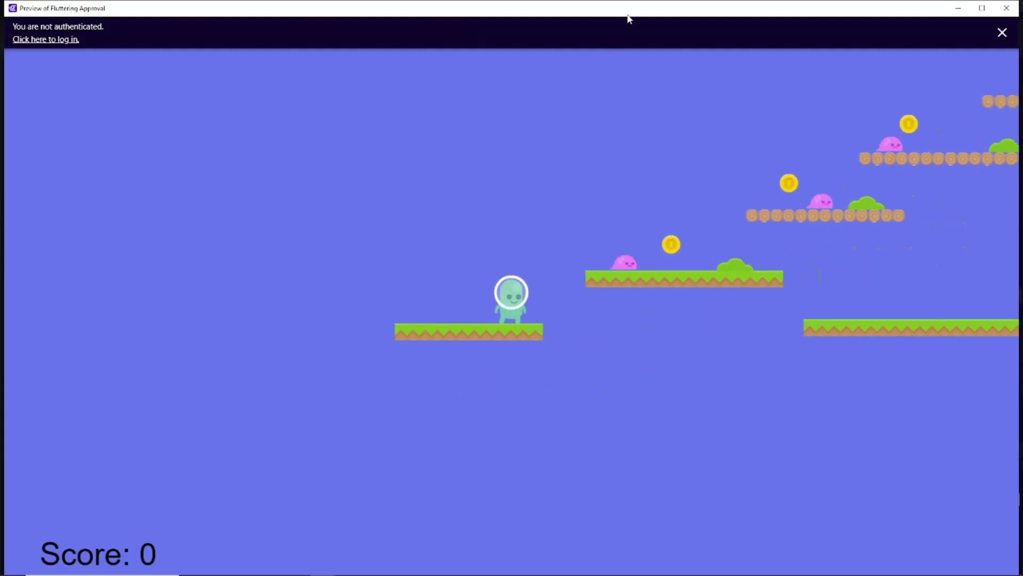
key(space)
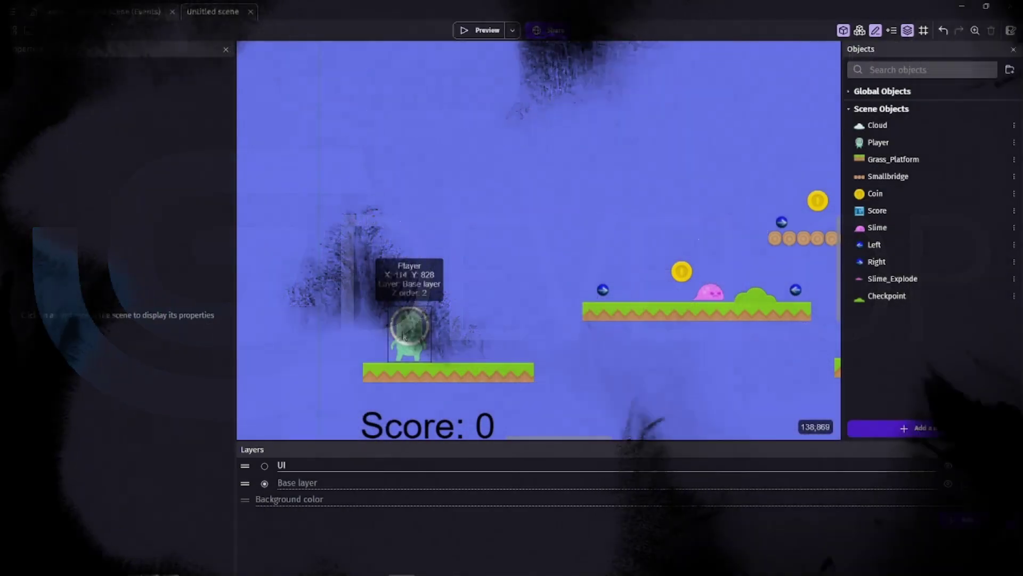
mouse_move(406, 325)
mouse_down()
mouse_move(534, 272)
mouse_move(399, 335)
mouse_up()
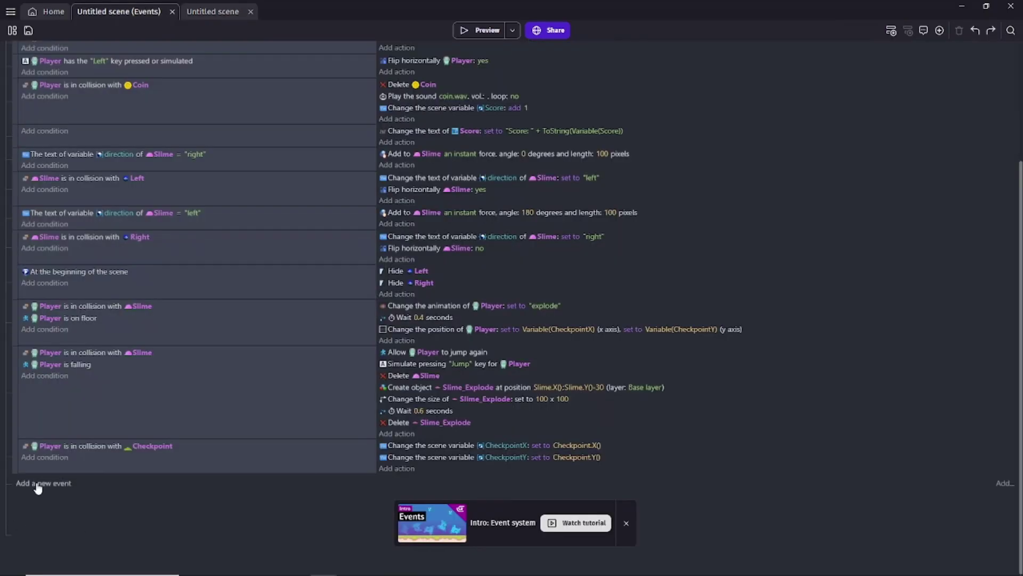
Add a new event below the Checkpoint collision event with the condition At the beginning of the scene.
click(37, 484)
click(37, 485)
text(at the beginning)
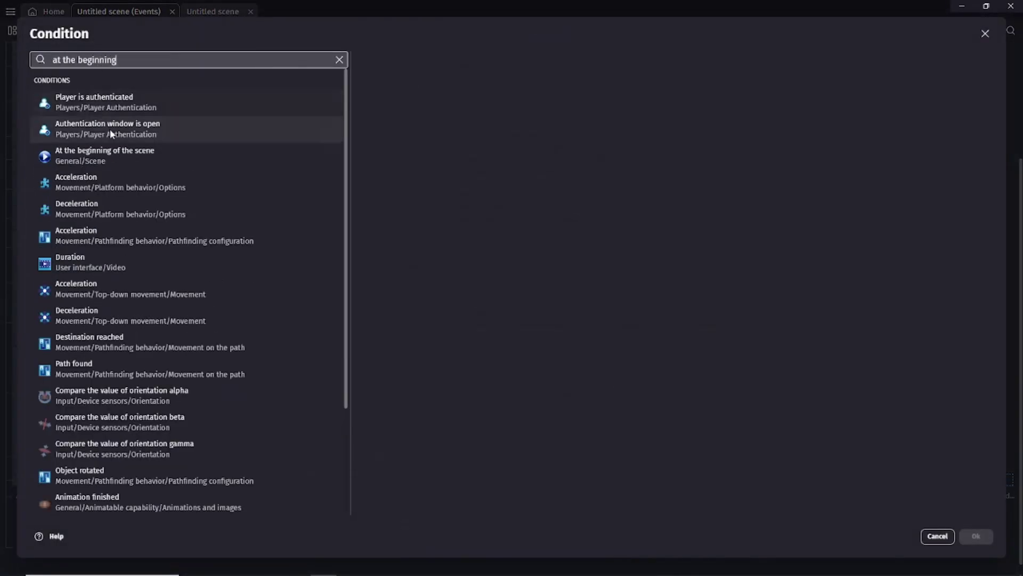
click(107, 155)
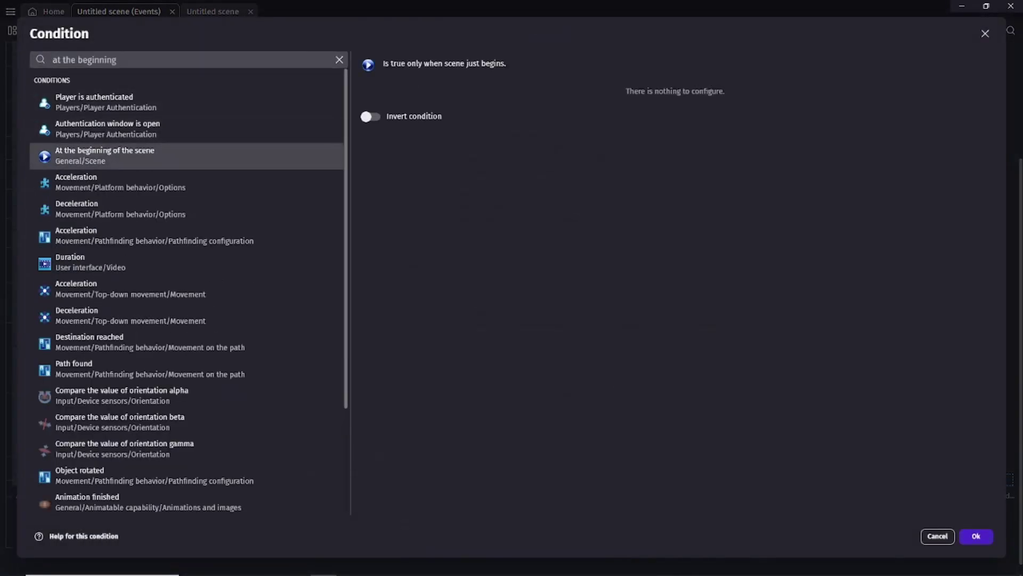
click(977, 535)
Add an action to the new event that sets the scene number variable CheckpointX to Player.X().
click(398, 480)
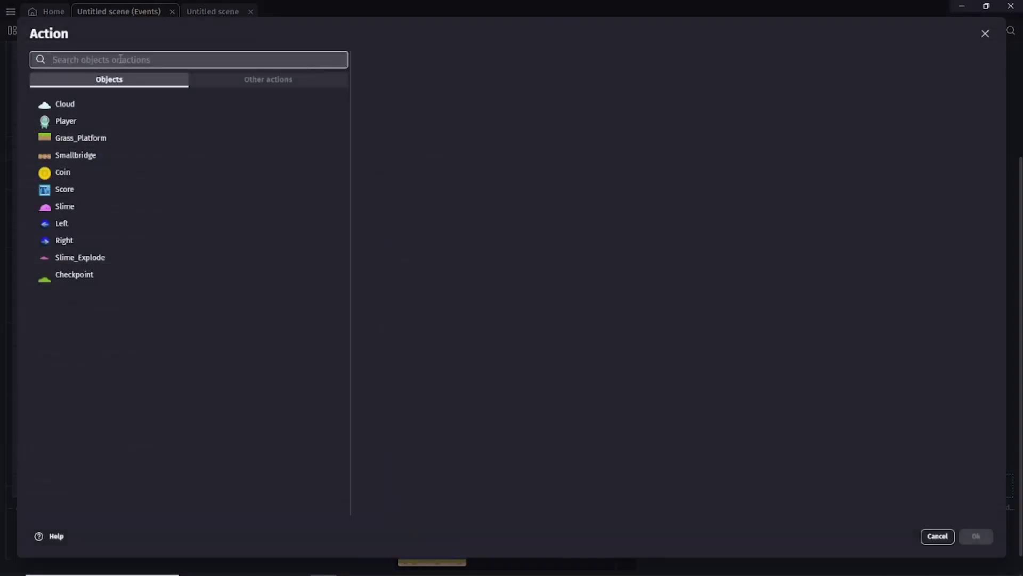
text(change)
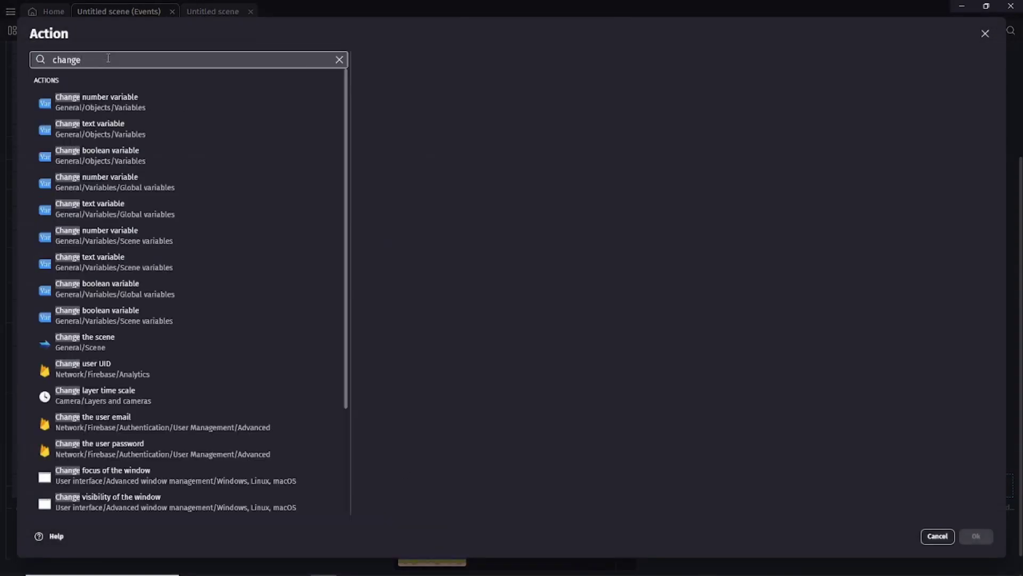
click(160, 237)
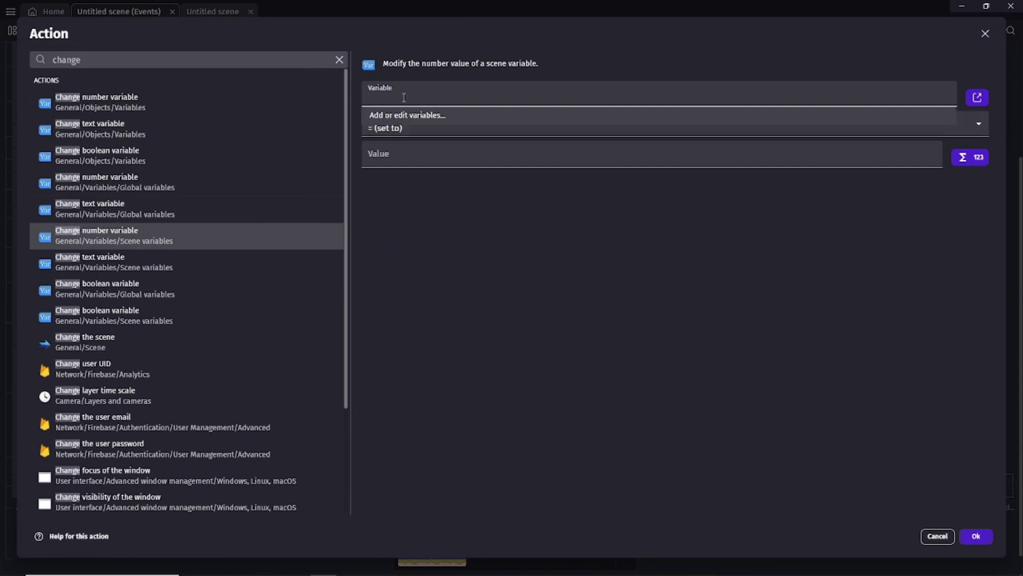
text(CheckpointX)
click(397, 159)
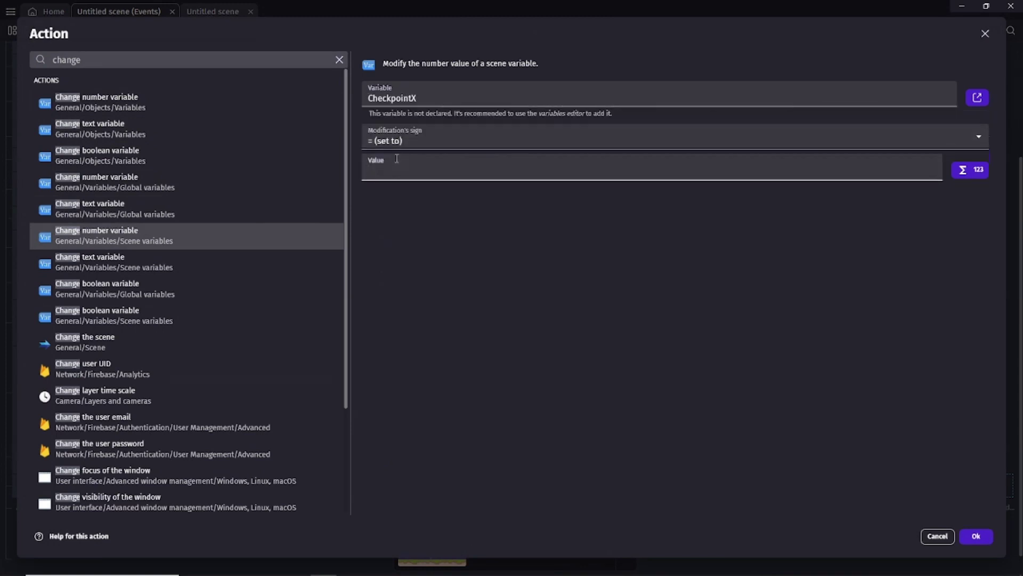
text(Player.X())
click(973, 536)
Duplicate the CheckpointX action within the beginning-of-scene event and change the copy's variable to CheckpointY.
right_click(430, 481)
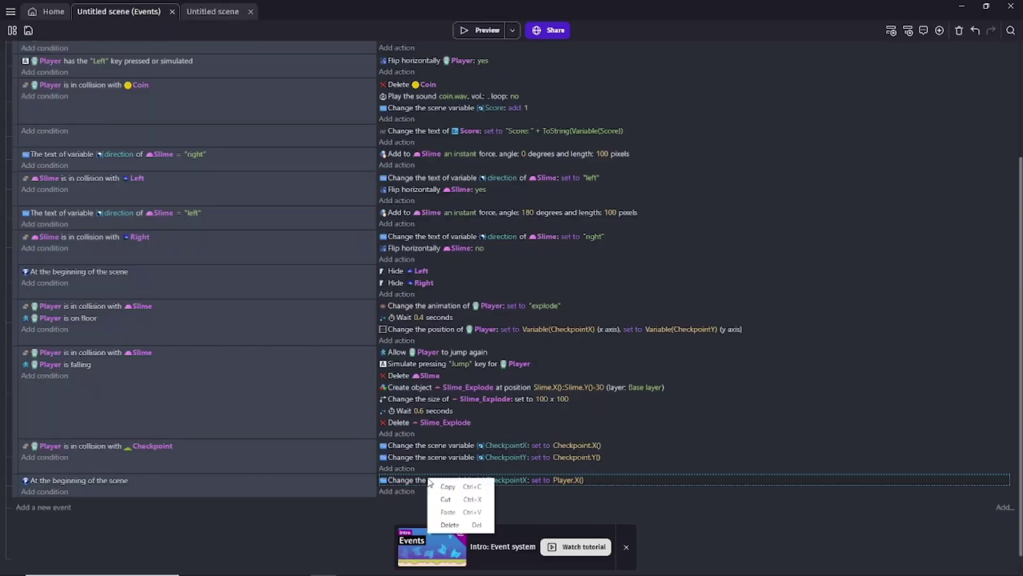
key(ctrl+v)
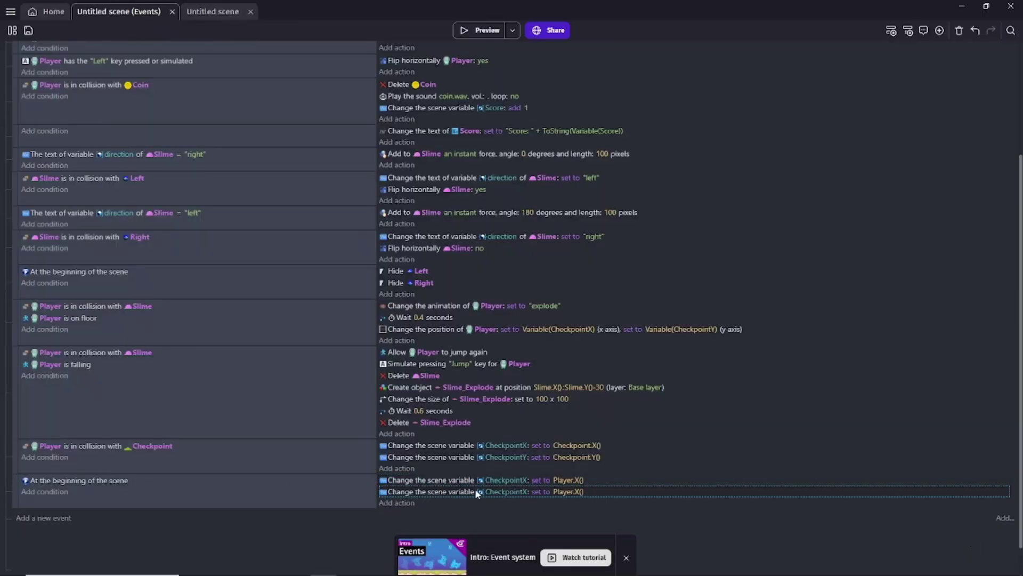
click(515, 494)
click(536, 512)
key(BackSpace)
text(Y)
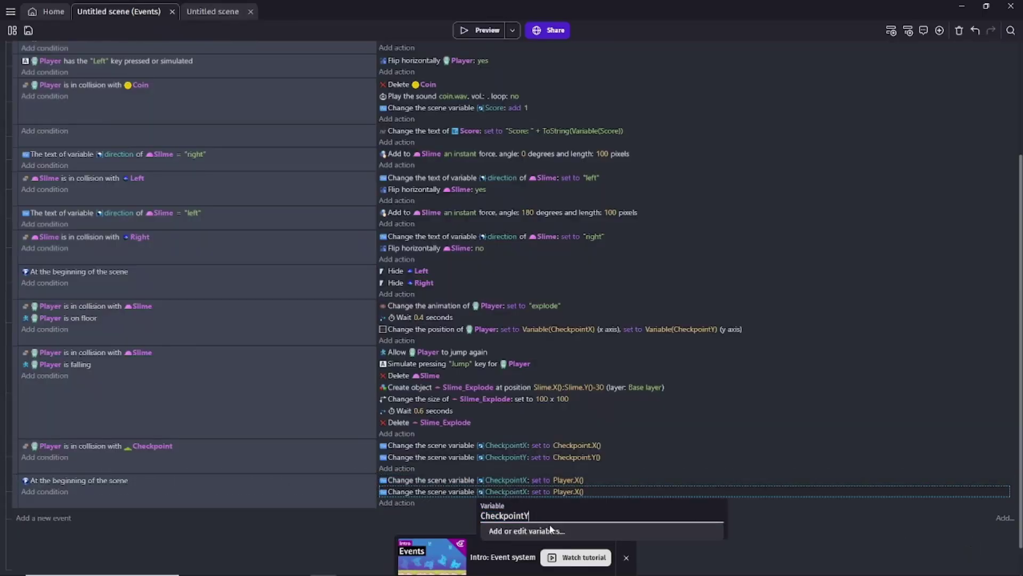
key(Return)
Set the value of the duplicated CheckpointY action to Player.Y() and preview the game.
click(599, 516)
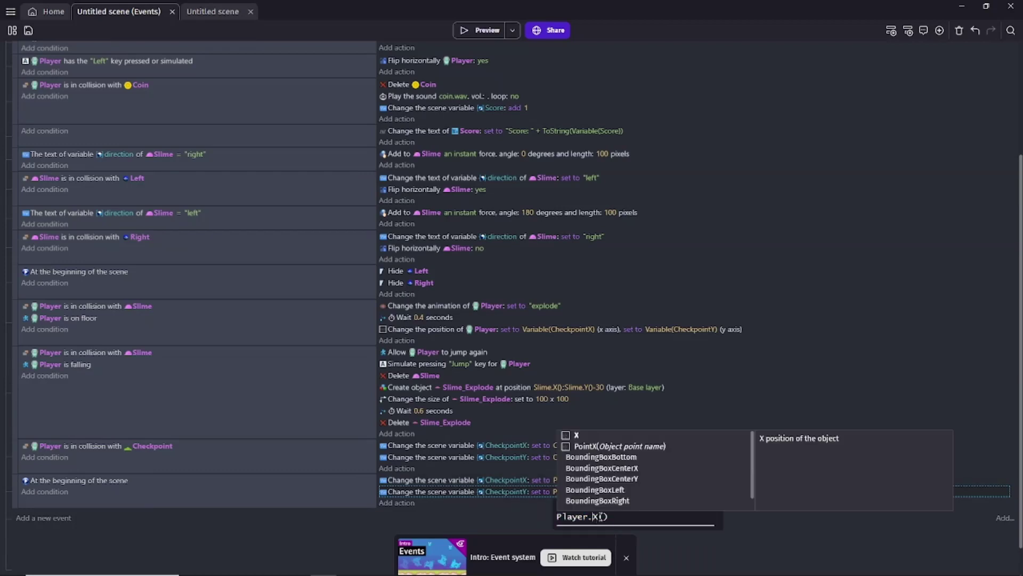
text(Y)
key(Return)
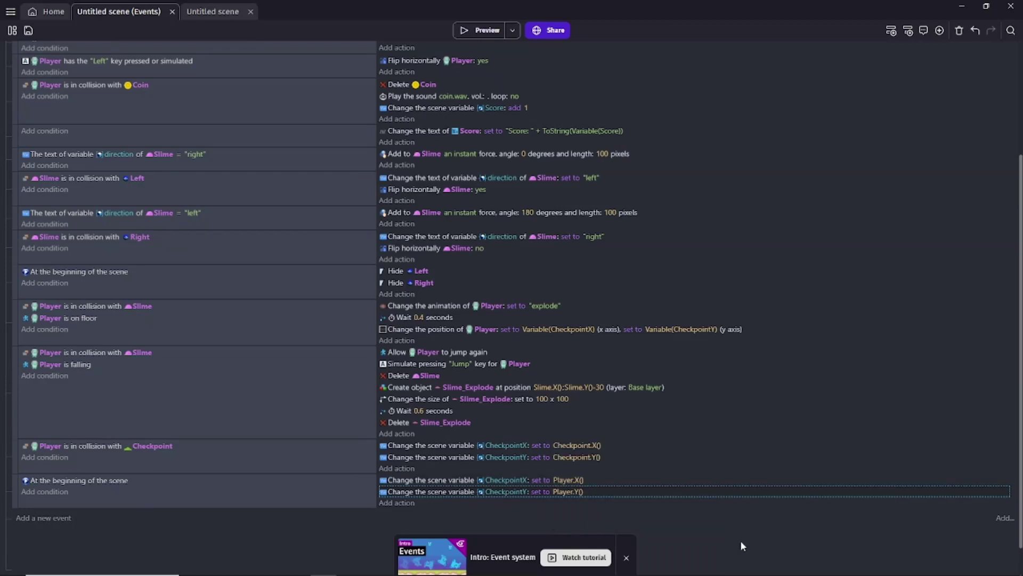
click(480, 29)
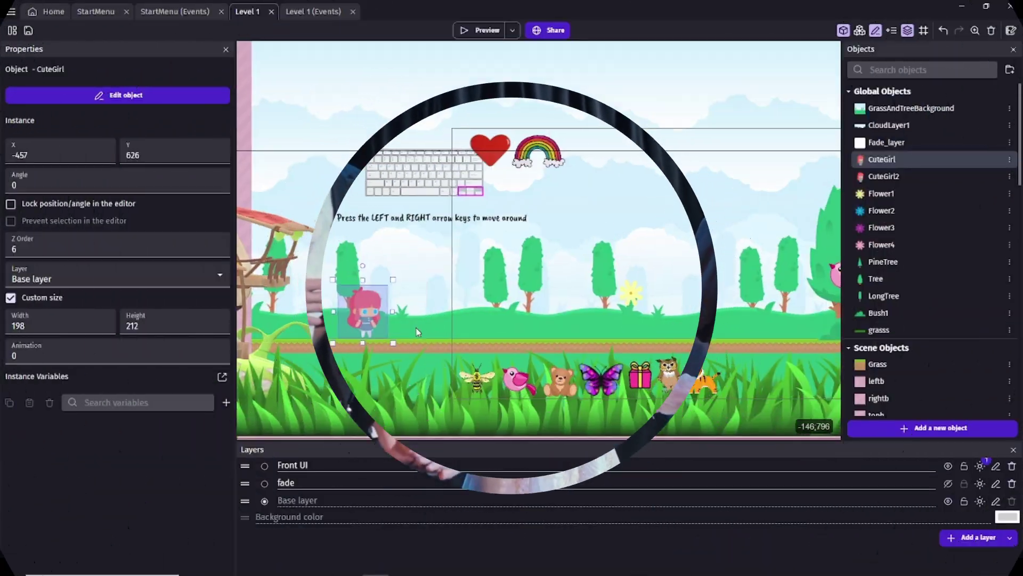
Look across the Level 1 scene of the Nina Ballerina project.
middle_drag(421, 330, 392, 427)
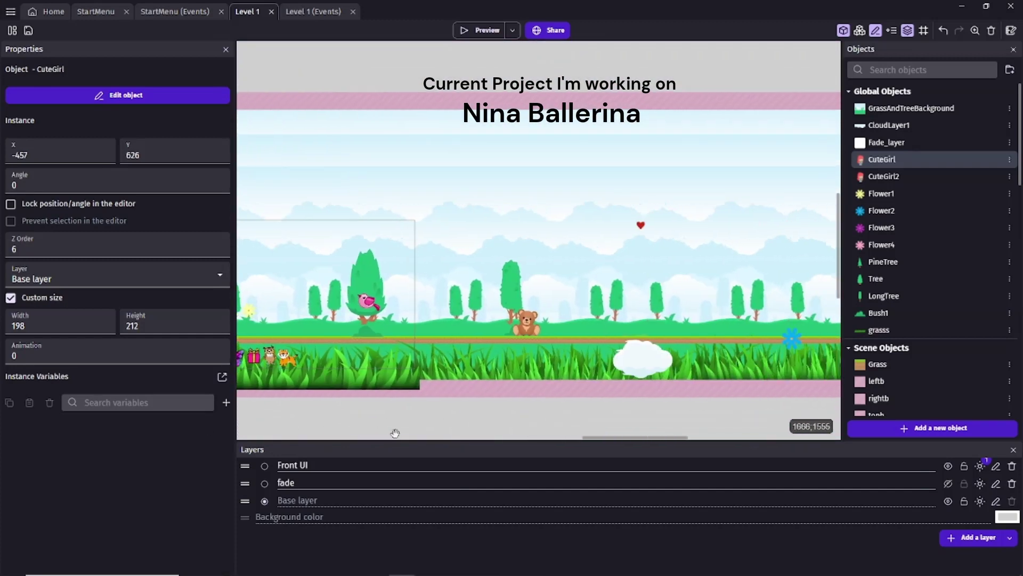
middle_drag(274, 425, 229, 427)
mouse_move(558, 414)
middle_down()
mouse_move(241, 418)
mouse_move(813, 411)
middle_up()
middle_drag(407, 413, 496, 376)
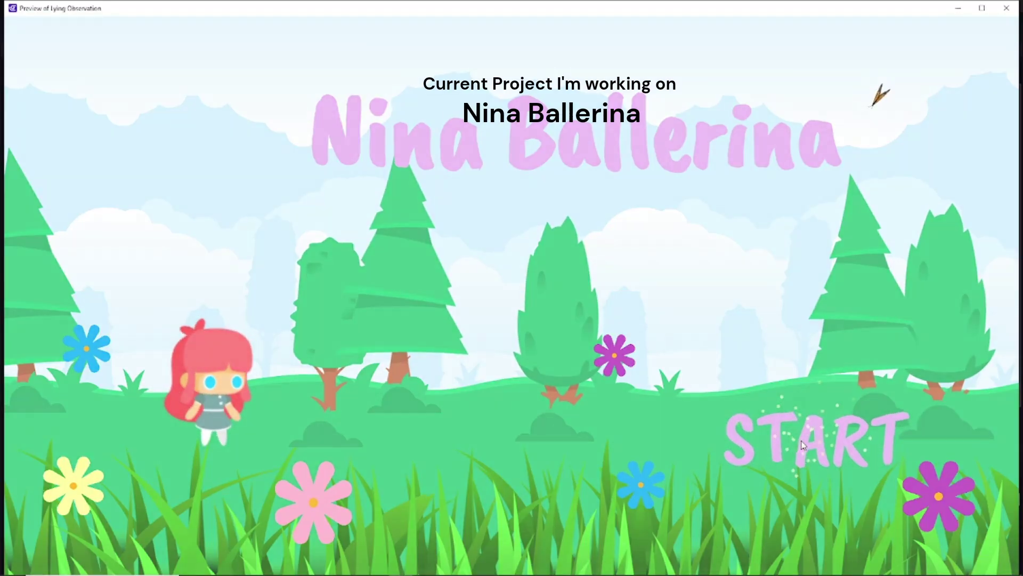
Start the Nina Ballerina game in the preview, walk the girl right and left to the flower, and try the prompted action.
click(803, 445)
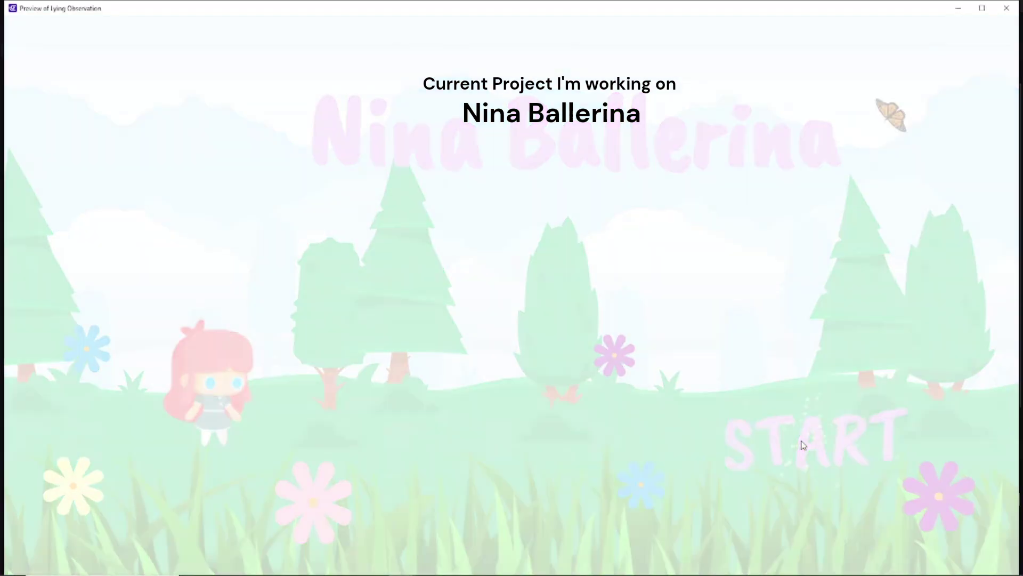
key(Right)
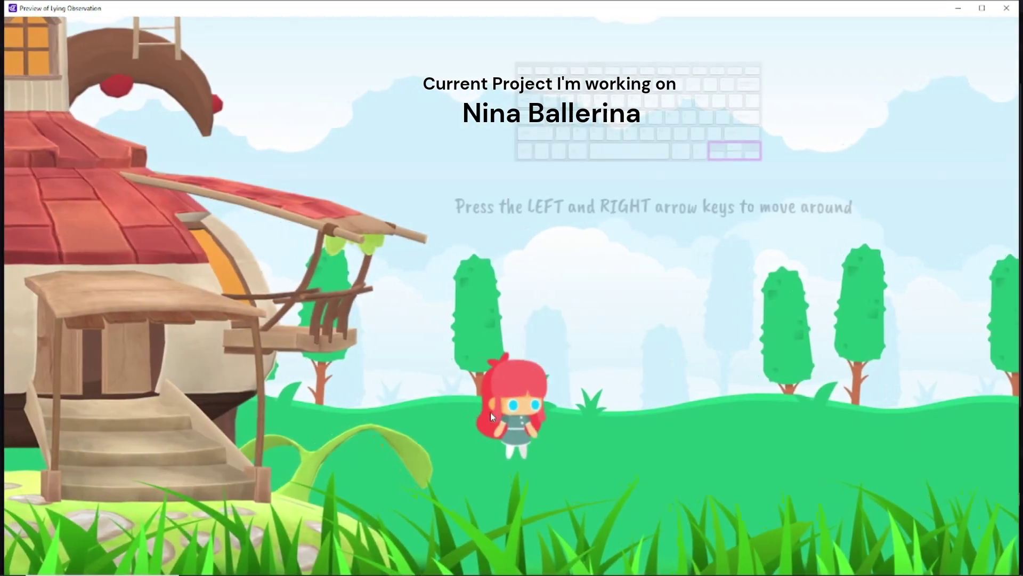
key(Right)
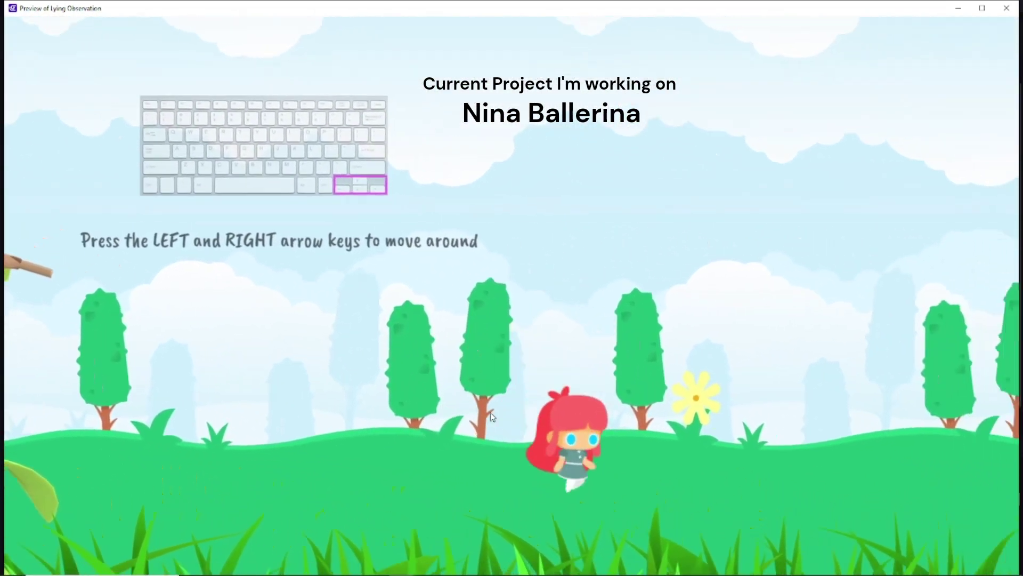
key(Left)
key(Left)
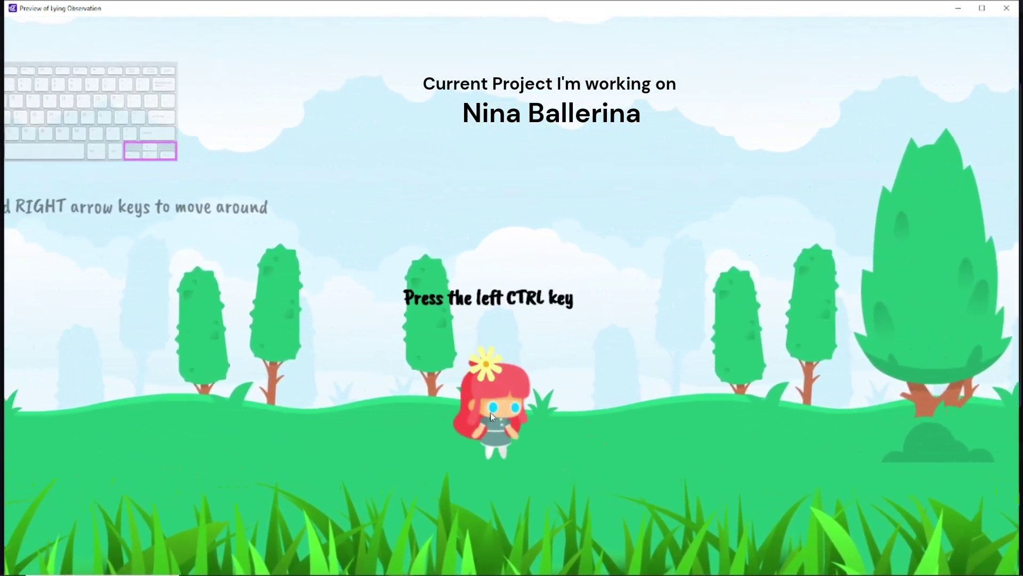
key(ctrl)
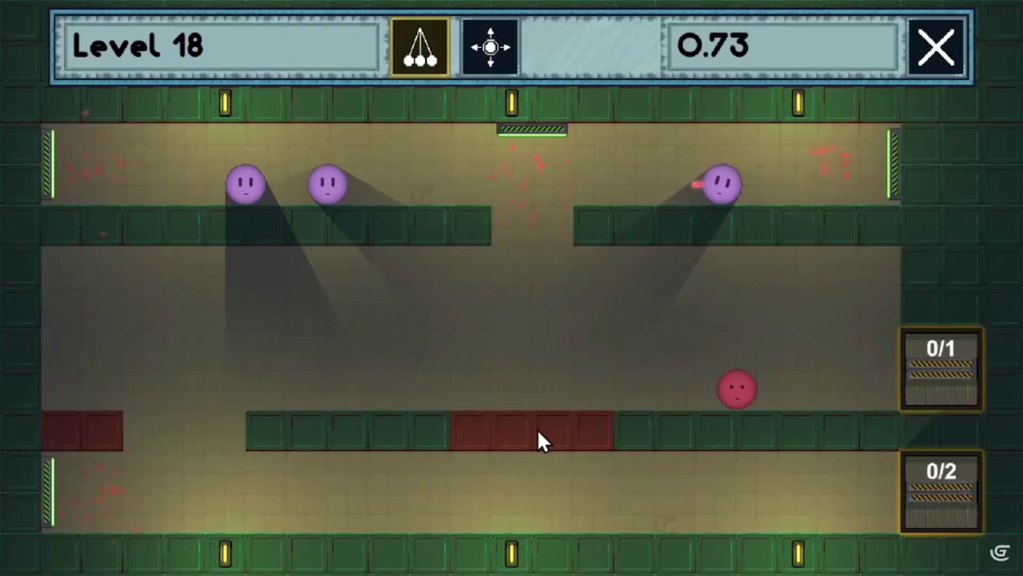
key(ctrl)
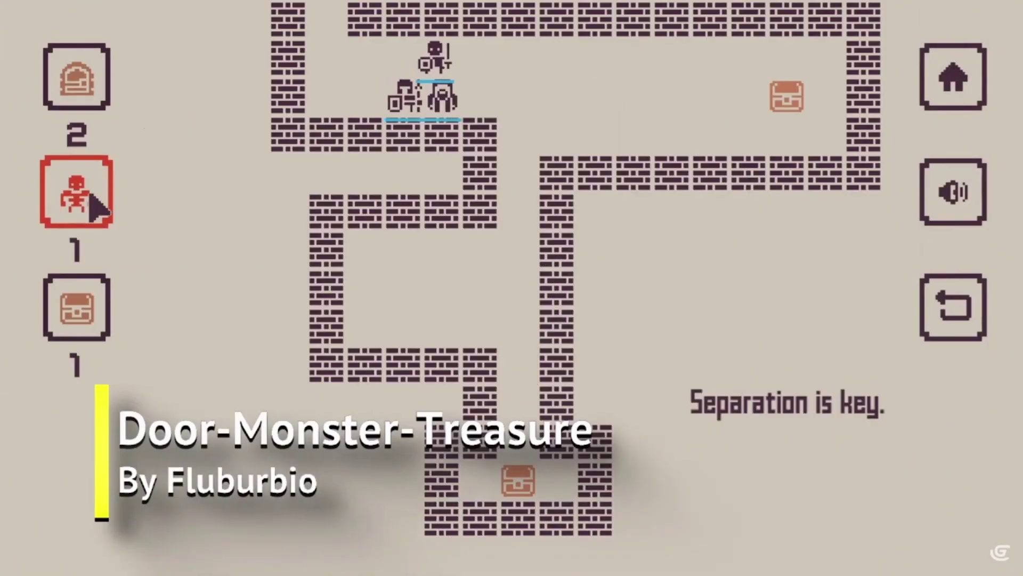